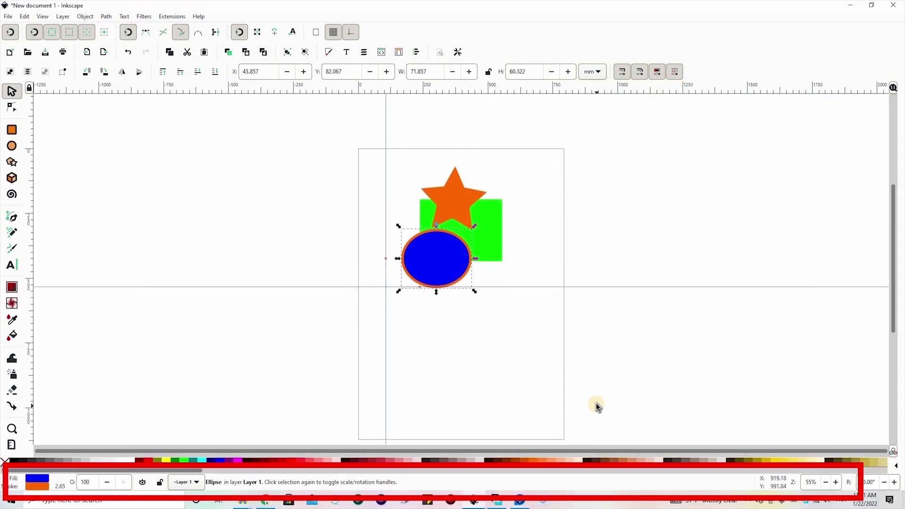
Lower the ellipse's opacity slightly and line the two rectangles up edge to edge
{"action": "left_click", "coordinate": [106, 484]}
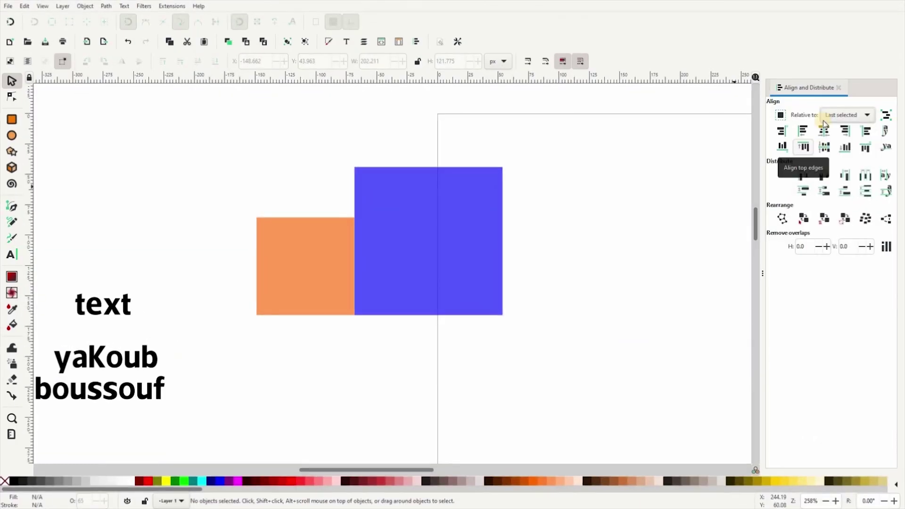
{"action": "left_click", "coordinate": [844, 115]}
{"action": "left_click", "coordinate": [411, 255]}
{"action": "left_click", "coordinate": [351, 230], "text": "shift"}
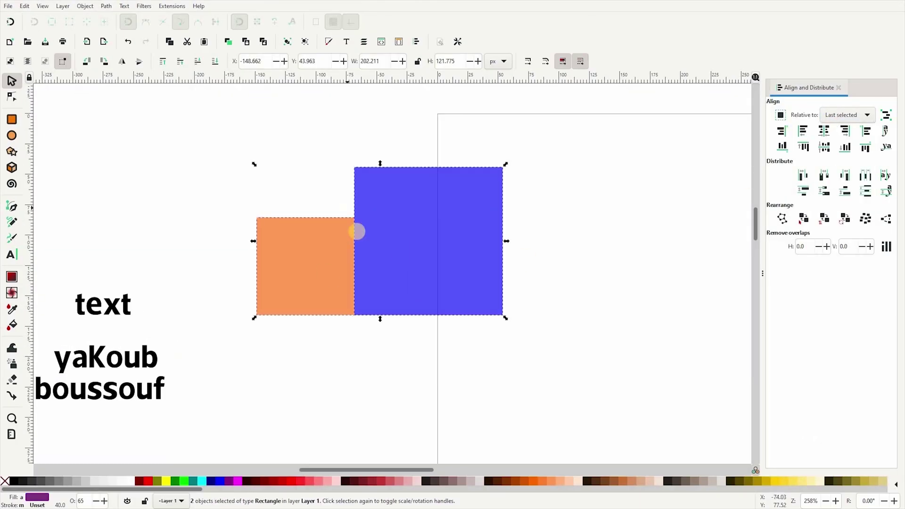
{"action": "left_click", "coordinate": [785, 133]}
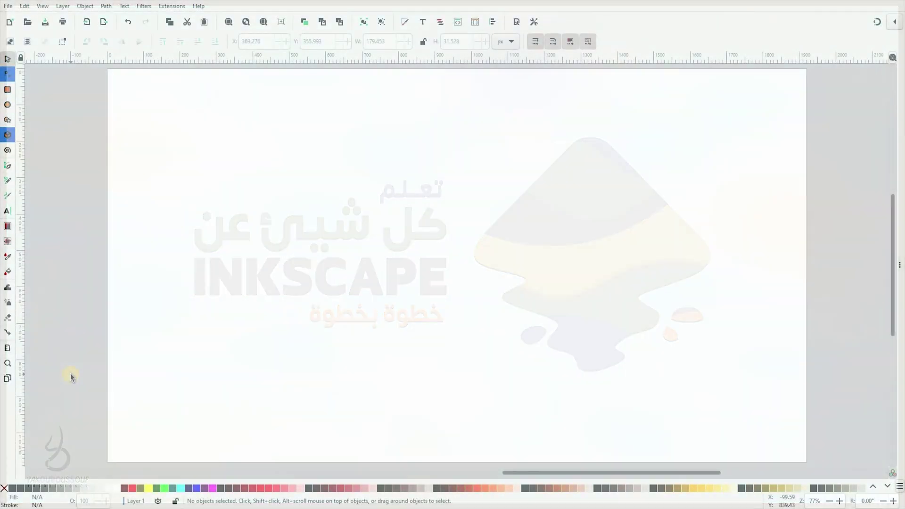
Import the wood-slice picture and move it up and right on the page
{"action": "left_click", "coordinate": [87, 22]}
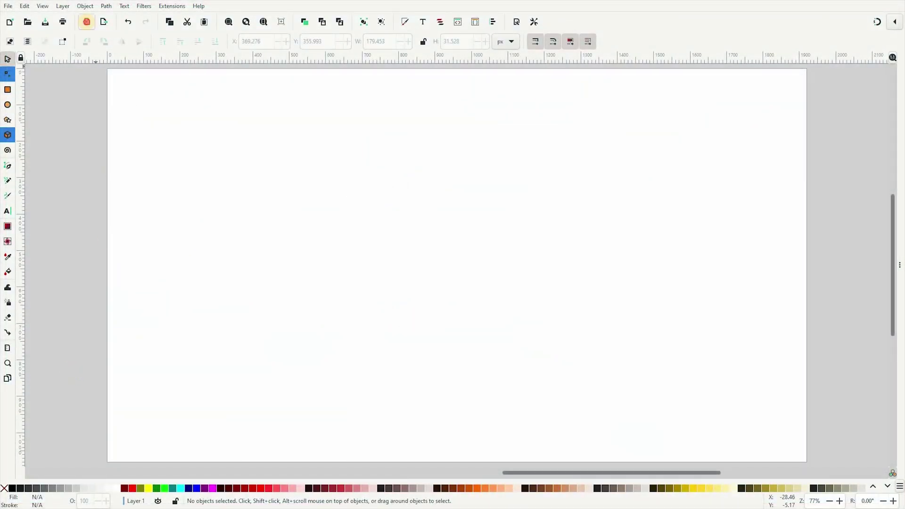
{"action": "scroll", "coordinate": [196, 170], "scroll_direction": "down", "scroll_amount": 3}
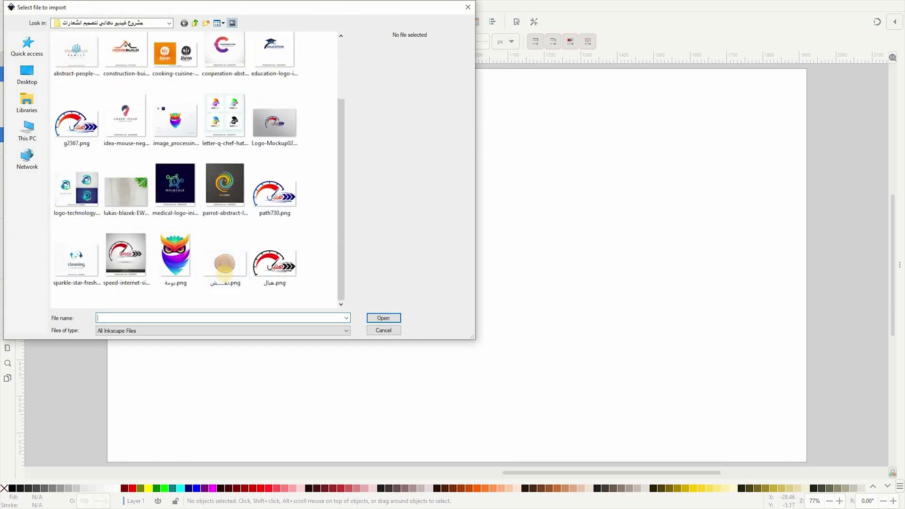
{"action": "left_click", "coordinate": [225, 260]}
{"action": "left_click", "coordinate": [398, 320]}
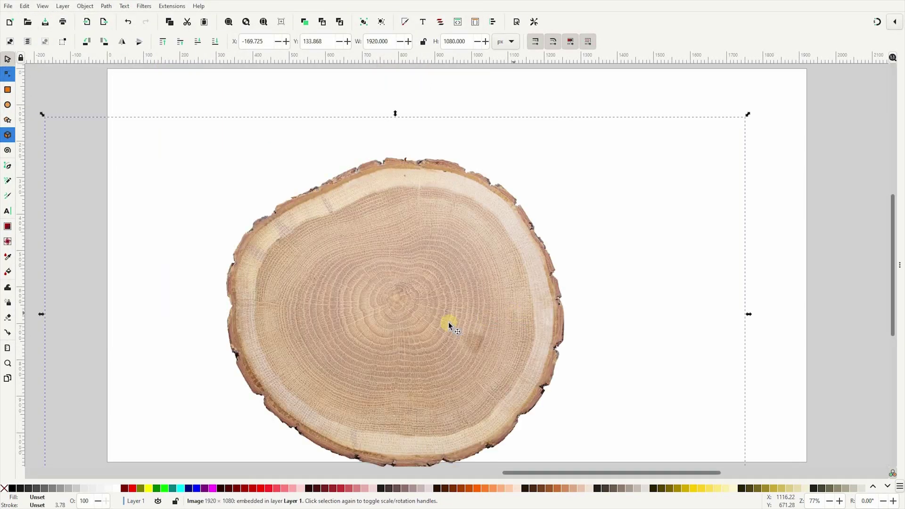
{"action": "left_click_drag", "start_coordinate": [465, 314], "coordinate": [505, 272]}
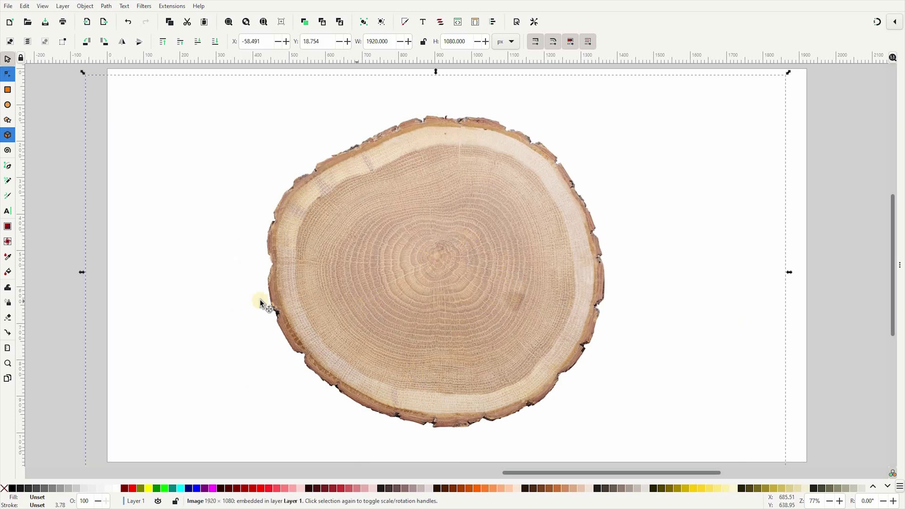
{"action": "left_click", "coordinate": [235, 248]}
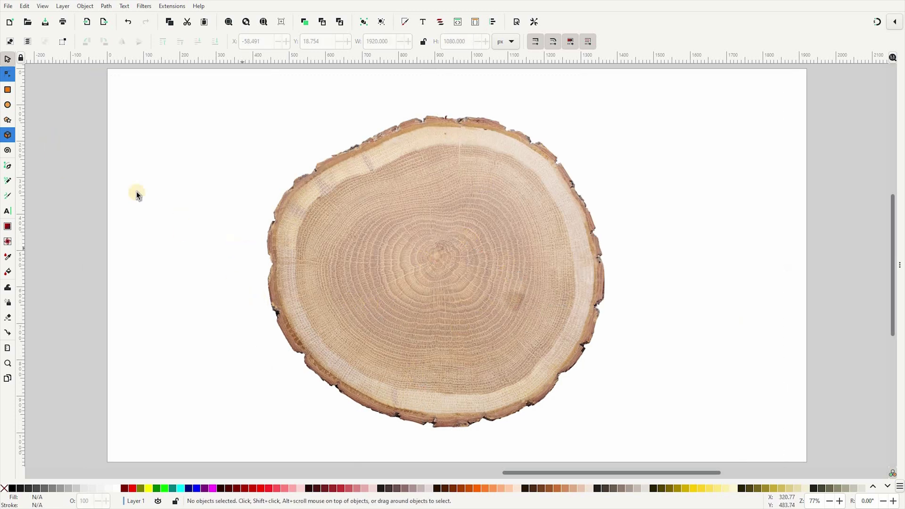
Add the text INKSCAPE, enlarge it about 2.7 times, and place it over the slice's centre
{"action": "left_click", "coordinate": [7, 213]}
{"action": "left_click", "coordinate": [216, 220]}
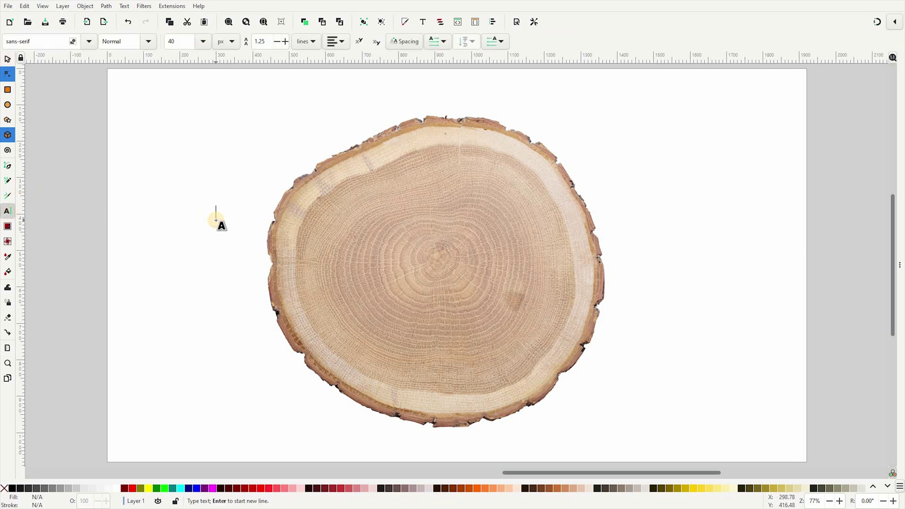
{"action": "type", "text": "INKSCAPE"}
{"action": "key", "text": "F1"}
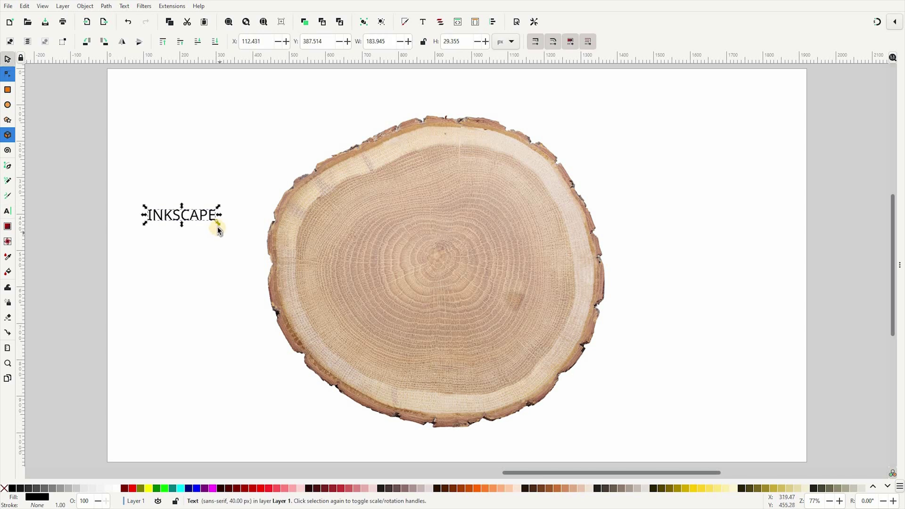
{"action": "key", "text": "greater"}
{"action": "key", "text": "greater"}
{"action": "key", "text": "greater"}
{"action": "key", "text": "greater"}
{"action": "key", "text": "greater"}
{"action": "key", "text": "greater"}
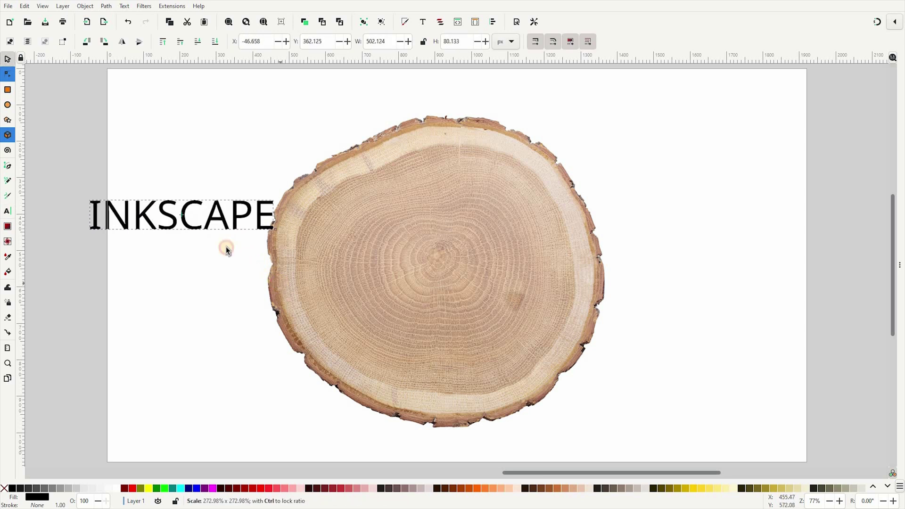
{"action": "left_click", "coordinate": [441, 288]}
{"action": "left_click_drag", "start_coordinate": [441, 288], "coordinate": [694, 342]}
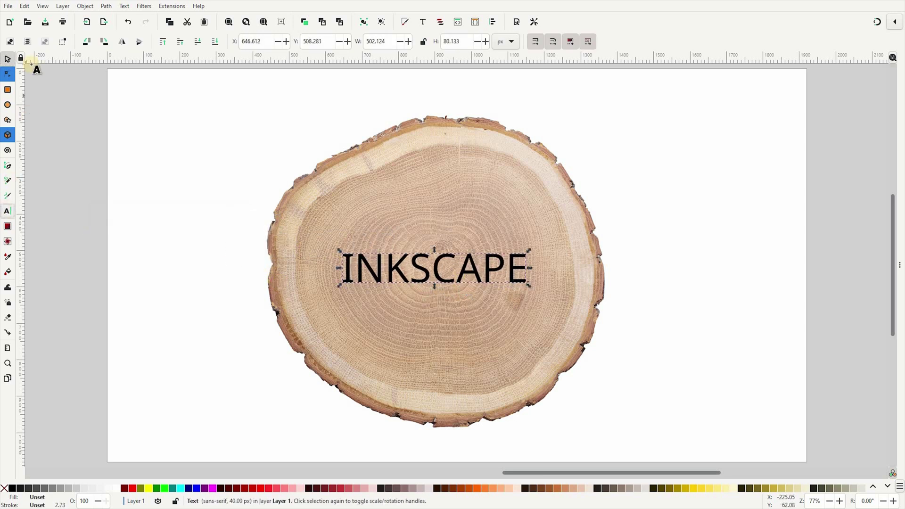
Set the INKSCAPE text's font to Somar with the Heavy style
{"action": "key", "text": "t"}
{"action": "scroll", "coordinate": [33, 40], "scroll_direction": "down", "scroll_amount": 1}
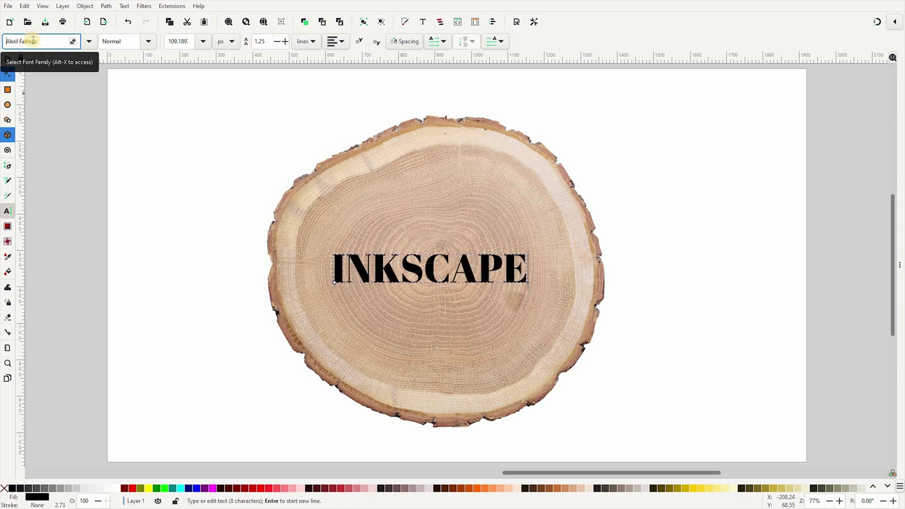
{"action": "scroll", "coordinate": [33, 40], "scroll_direction": "down", "scroll_amount": 1}
{"action": "scroll", "coordinate": [33, 40], "scroll_direction": "down", "scroll_amount": 1}
{"action": "scroll", "coordinate": [33, 40], "scroll_direction": "down", "scroll_amount": 1}
{"action": "scroll", "coordinate": [33, 40], "scroll_direction": "down", "scroll_amount": 1}
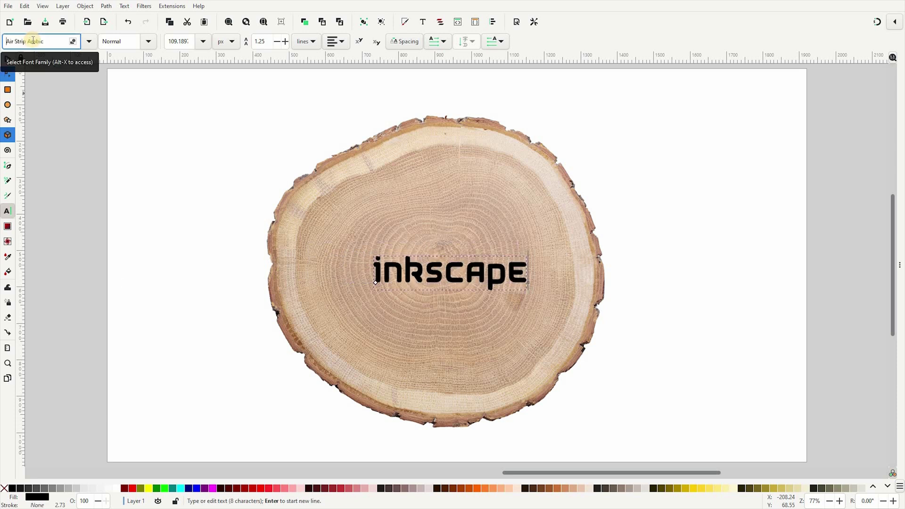
{"action": "scroll", "coordinate": [33, 40], "scroll_direction": "down", "scroll_amount": 1}
{"action": "scroll", "coordinate": [33, 40], "scroll_direction": "down", "scroll_amount": 1}
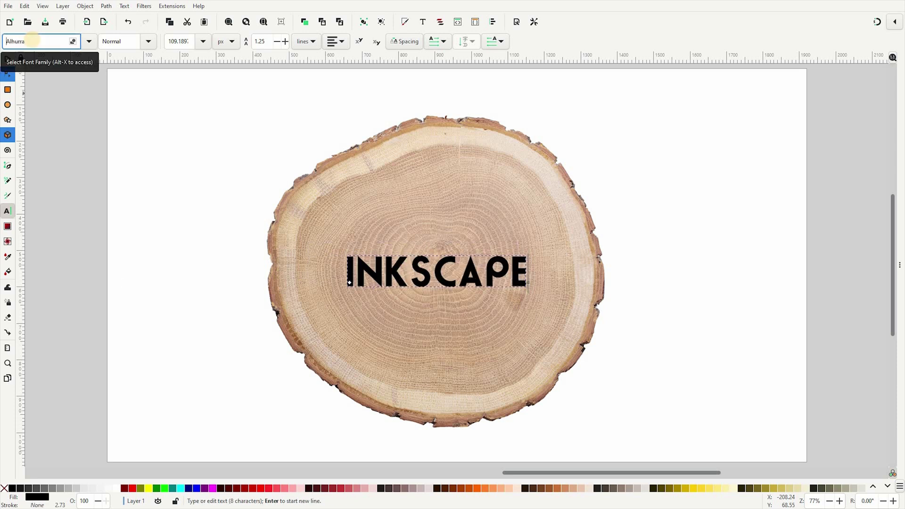
{"action": "double_click", "coordinate": [37, 41]}
{"action": "type", "text": "S"}
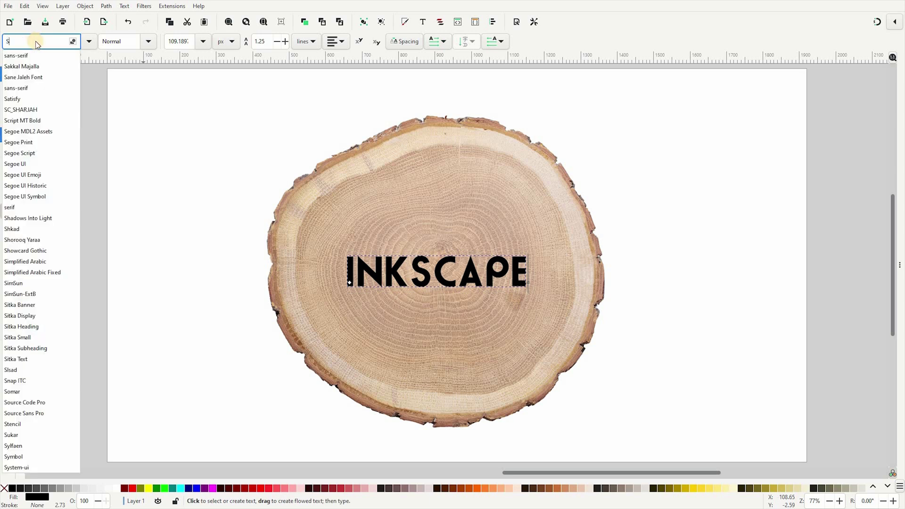
{"action": "type", "text": "OMA"}
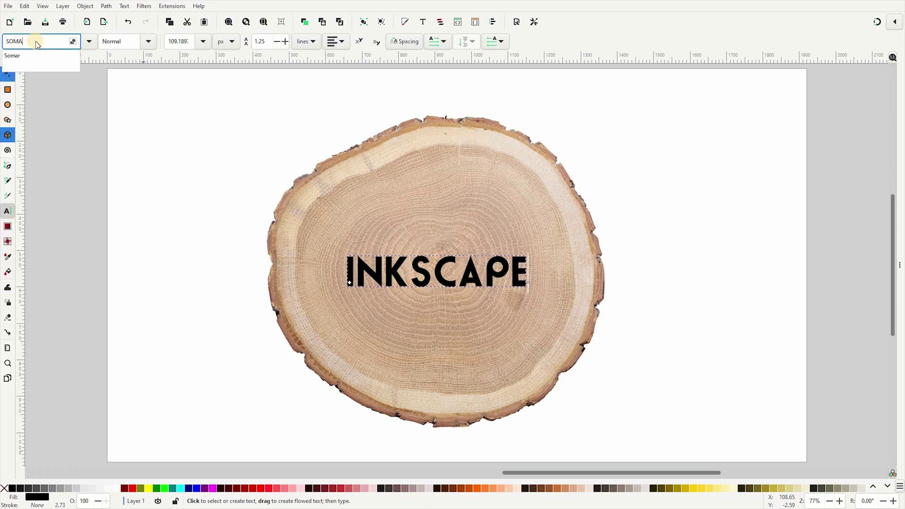
{"action": "left_click", "coordinate": [13, 57]}
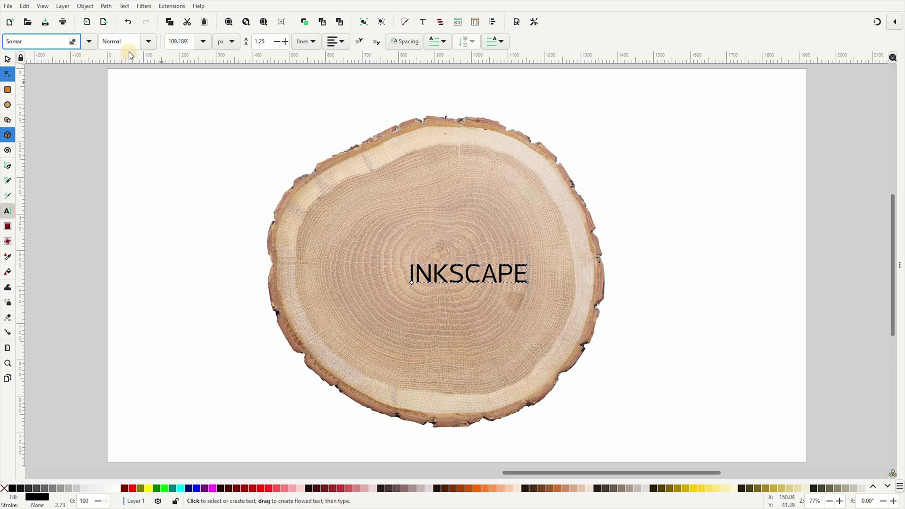
{"action": "left_click", "coordinate": [141, 45]}
{"action": "left_click", "coordinate": [125, 167]}
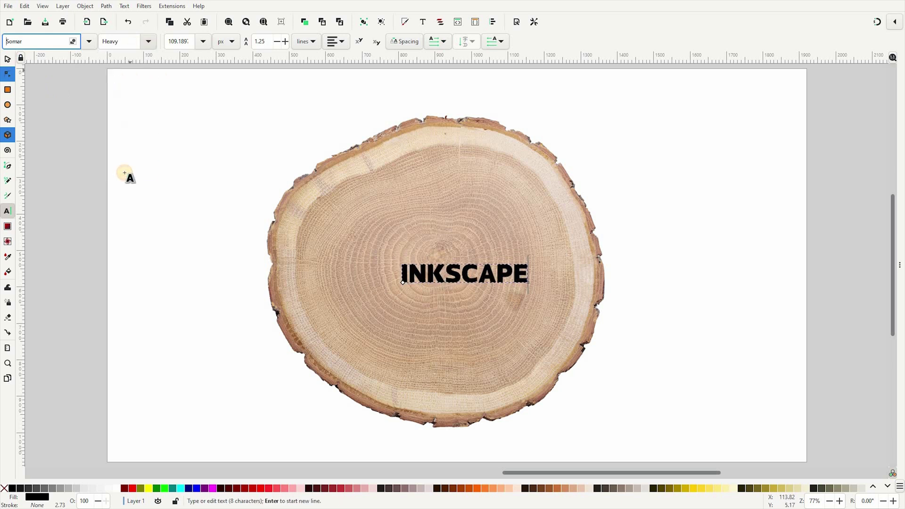
Scale the INKSCAPE text up, shift it left, and widen it across the slice
{"action": "left_click", "coordinate": [7, 58]}
{"action": "mouse_move", "coordinate": [533, 289]}
{"action": "left_mouse_down"}
{"action": "mouse_move", "coordinate": [606, 365]}
{"action": "mouse_move", "coordinate": [585, 347]}
{"action": "left_mouse_up"}
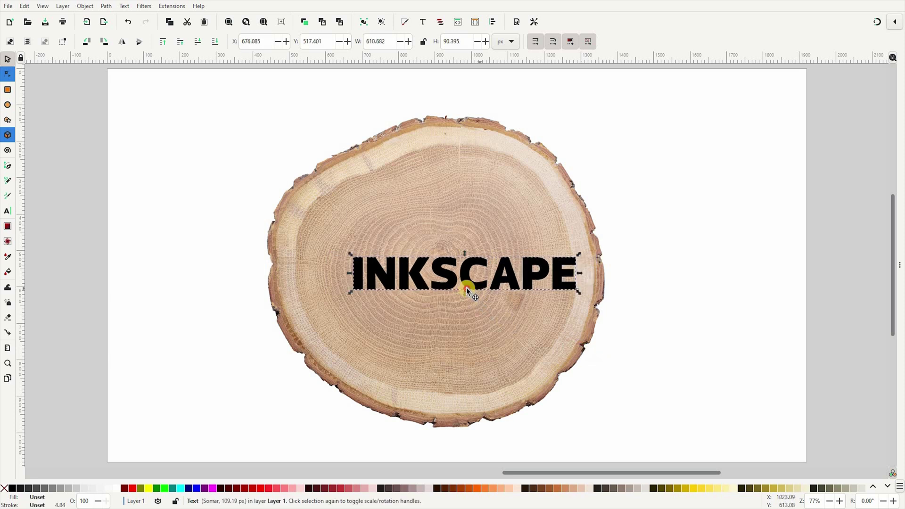
{"action": "left_click_drag", "start_coordinate": [466, 287], "coordinate": [431, 282]}
{"action": "left_click_drag", "start_coordinate": [535, 289], "coordinate": [566, 307]}
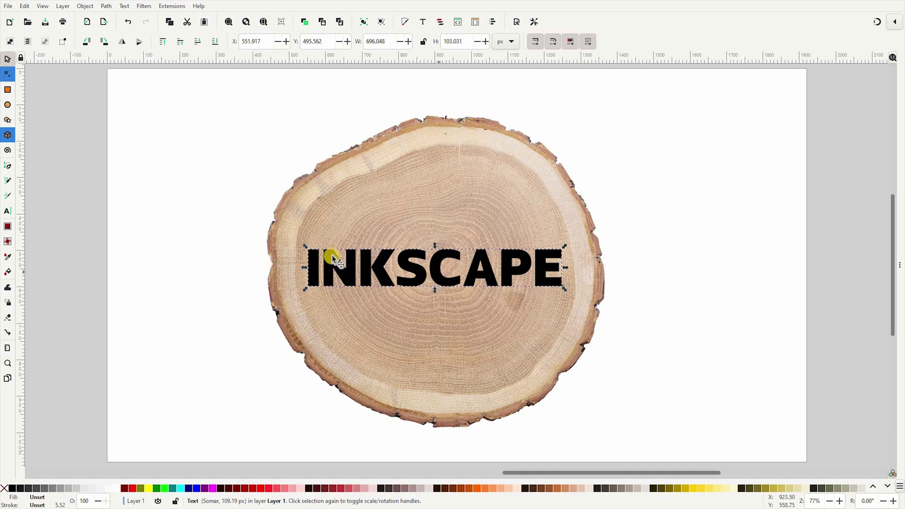
Convert INKSCAPE to paths, ungroup, union the eight letters into one shape, and fill it blue
{"action": "left_click", "coordinate": [106, 6]}
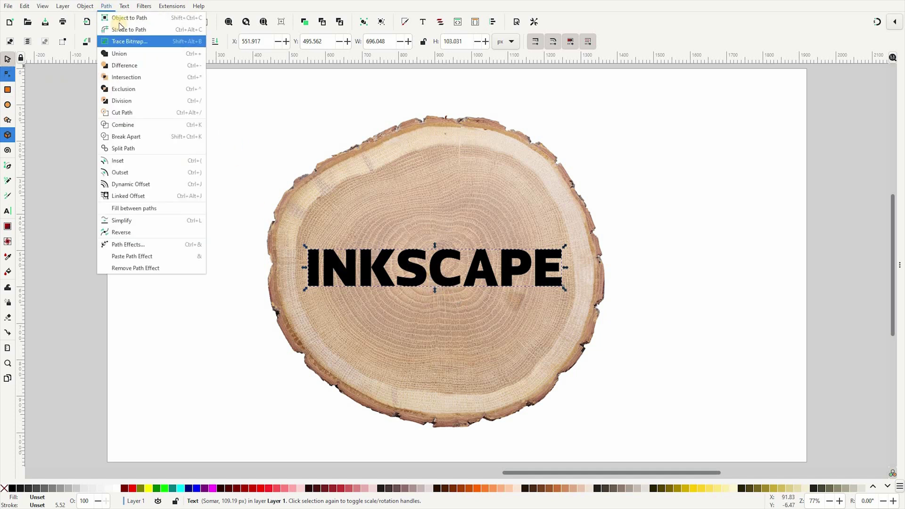
{"action": "left_click", "coordinate": [121, 18]}
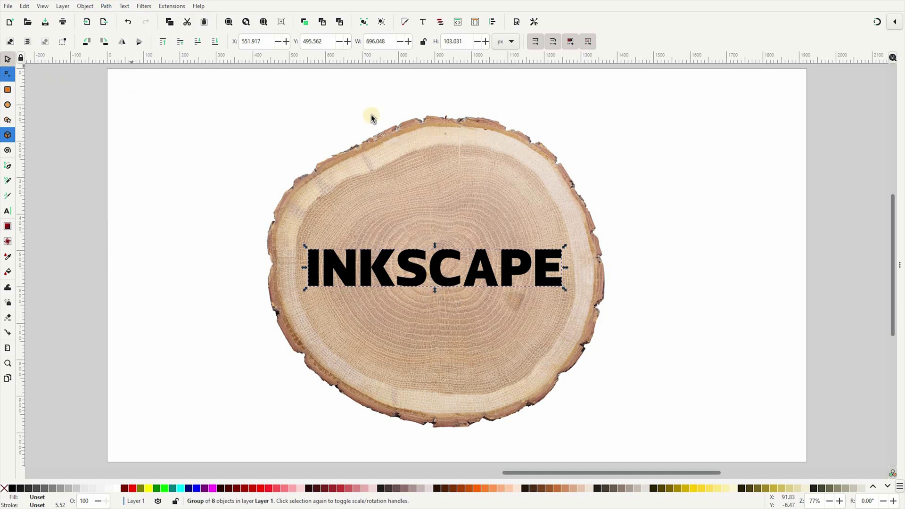
{"action": "left_click", "coordinate": [381, 23]}
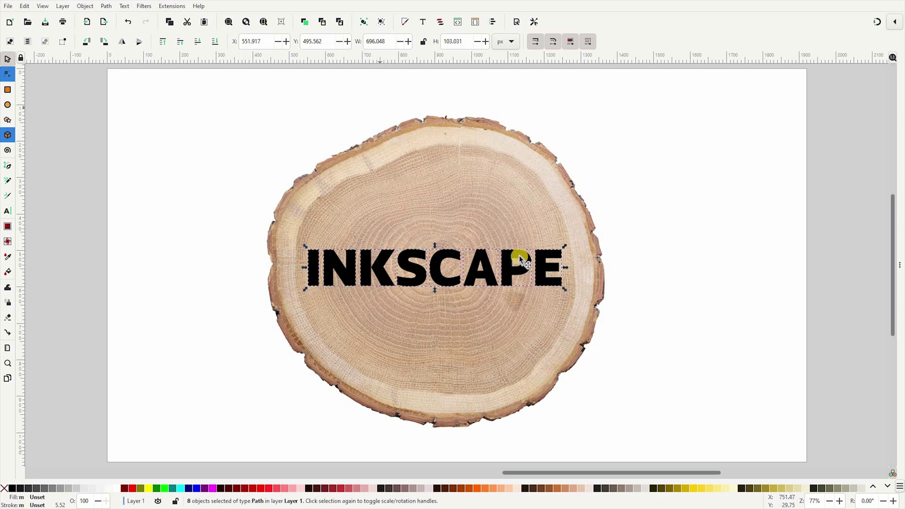
{"action": "left_click", "coordinate": [111, 8]}
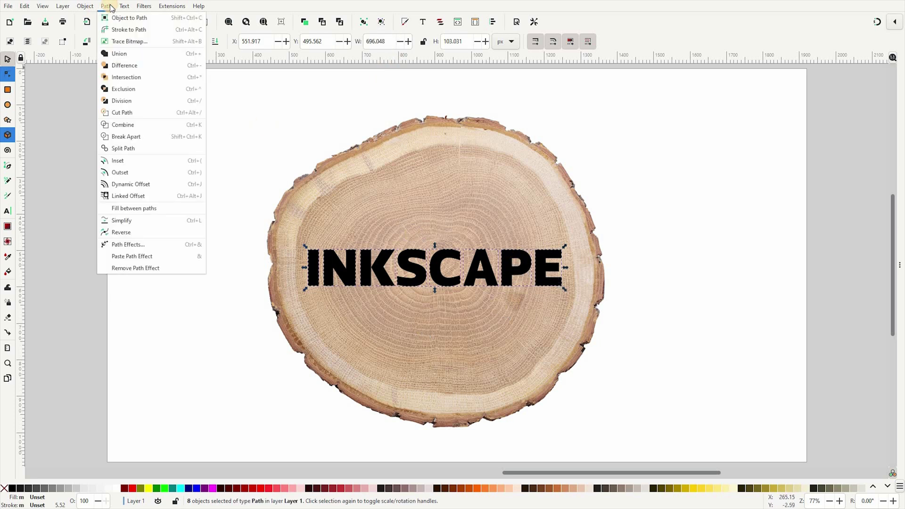
{"action": "left_click", "coordinate": [121, 57]}
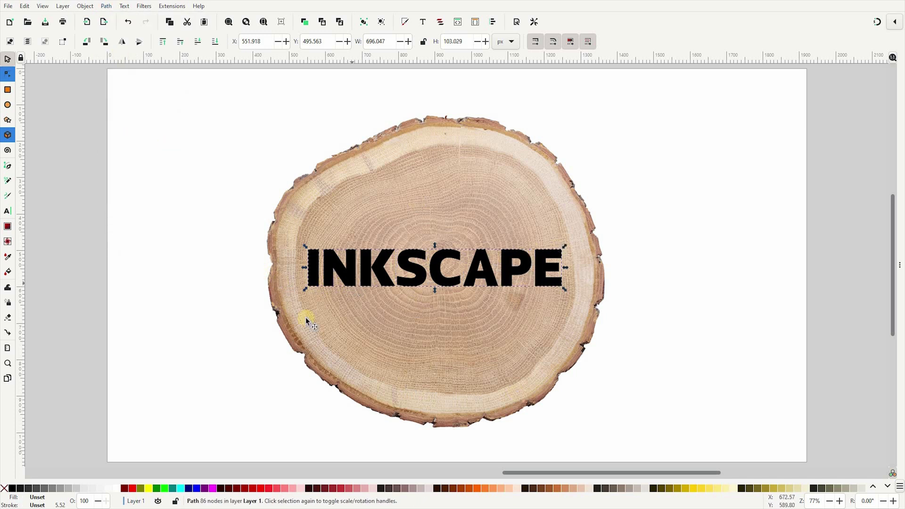
{"action": "left_click", "coordinate": [196, 488]}
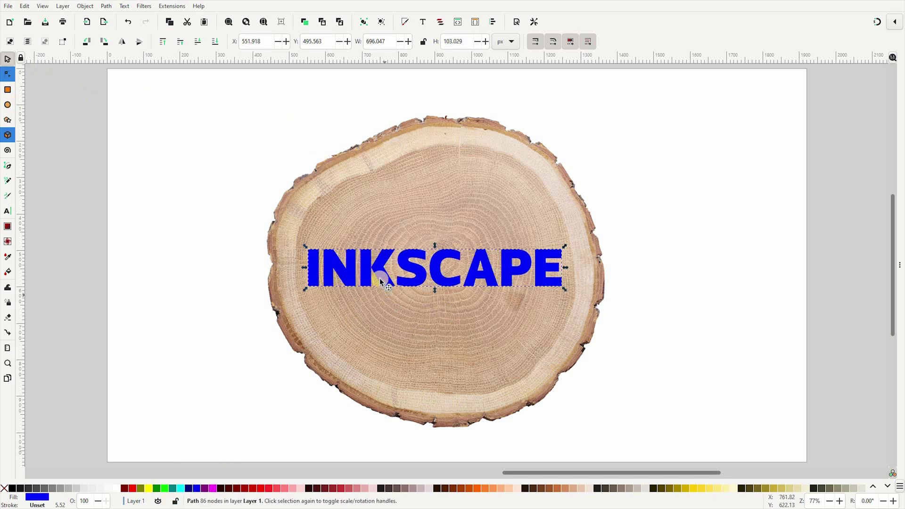
Draw a black rectangle covering the wood slice and lower it beneath the text
{"action": "key", "text": "r"}
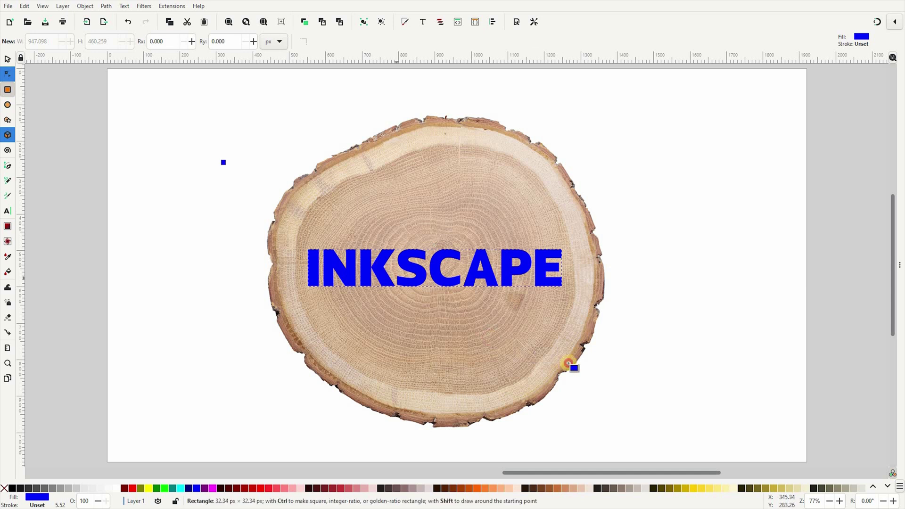
{"action": "left_click_drag", "start_coordinate": [220, 159], "coordinate": [612, 380]}
{"action": "left_click", "coordinate": [12, 489]}
{"action": "key", "text": "s"}
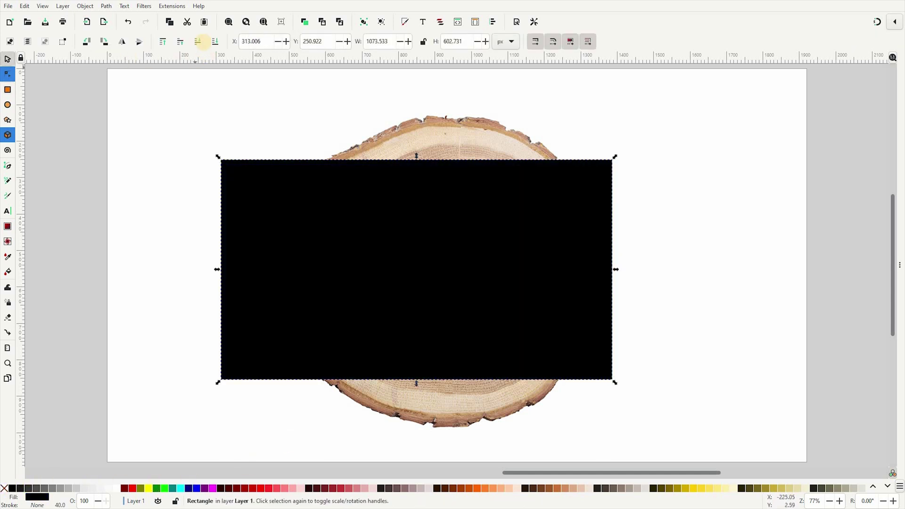
{"action": "left_click", "coordinate": [200, 41]}
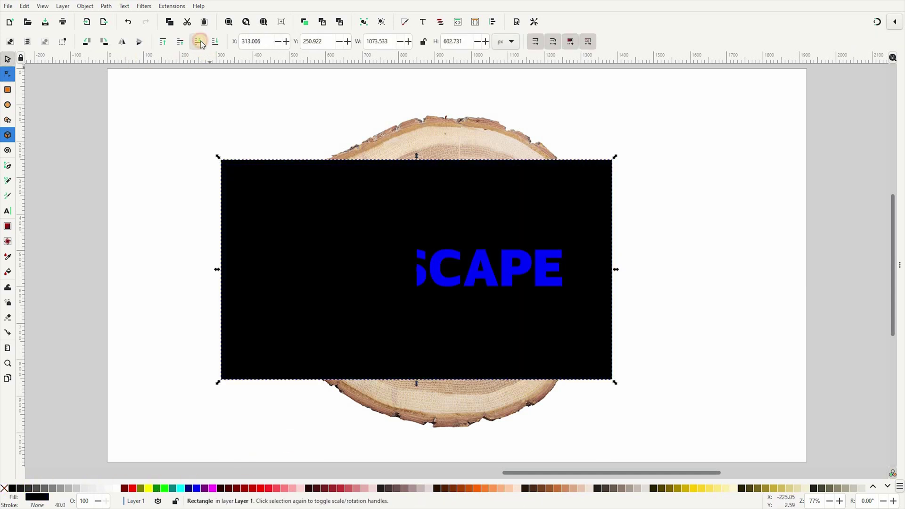
Duplicate the INKSCAPE text and cut the letters out of the black rectangle with Path > Difference
{"action": "left_click", "coordinate": [422, 278]}
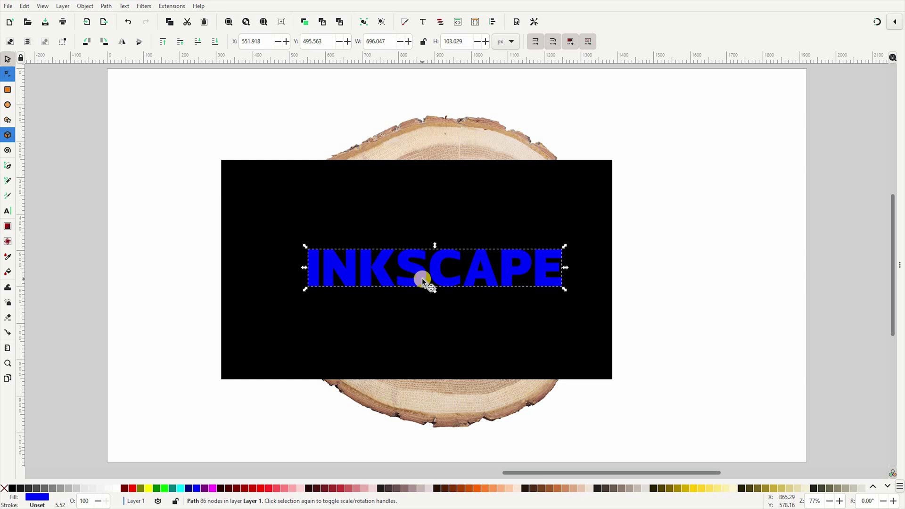
{"action": "key", "text": "ctrl"}
{"action": "key", "text": "shift"}
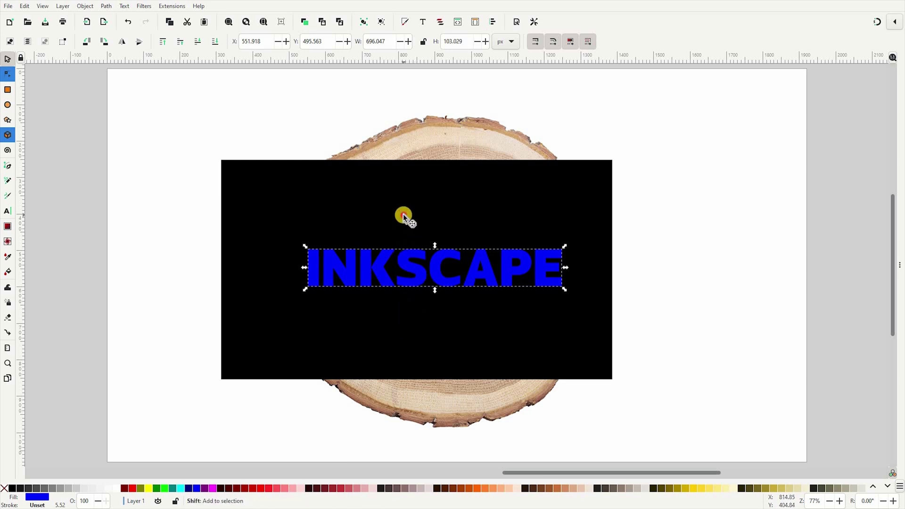
{"action": "left_click", "coordinate": [403, 214], "text": "shift"}
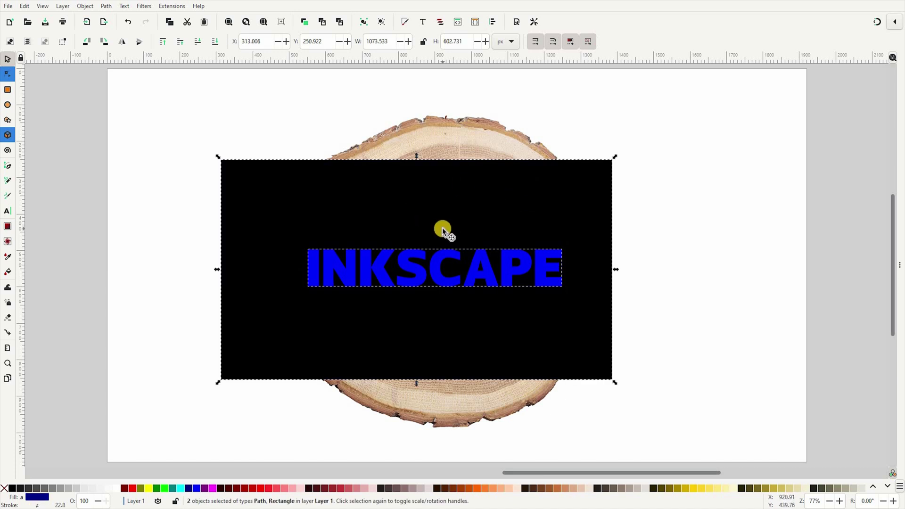
{"action": "left_click", "coordinate": [106, 5]}
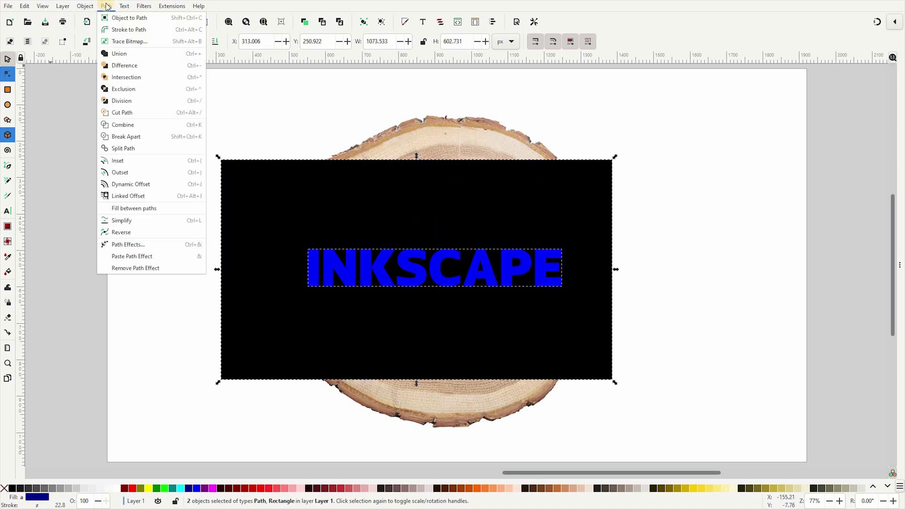
{"action": "left_click", "coordinate": [123, 68]}
Nudge the cut-out rectangle down 4 px, then select the text together with the cut-out
{"action": "key", "text": "ctrl+z"}
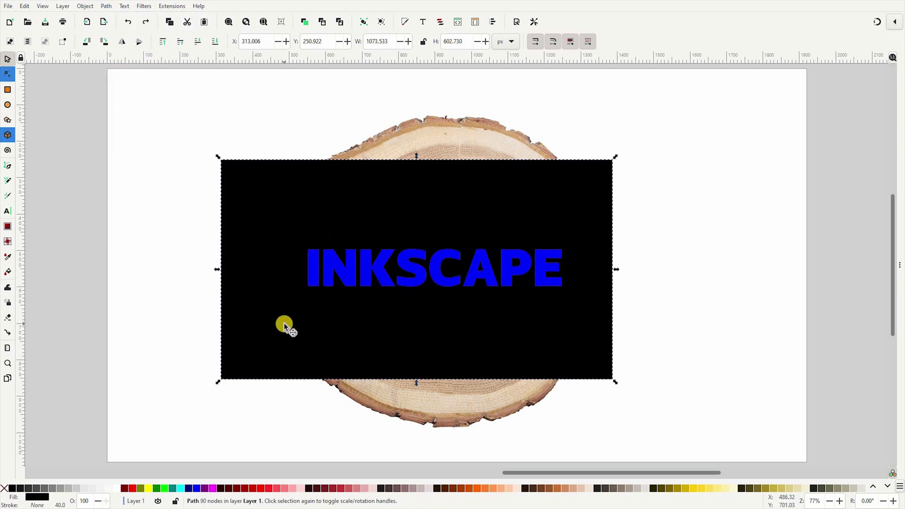
{"action": "key", "text": "Down"}
{"action": "key", "text": "Down"}
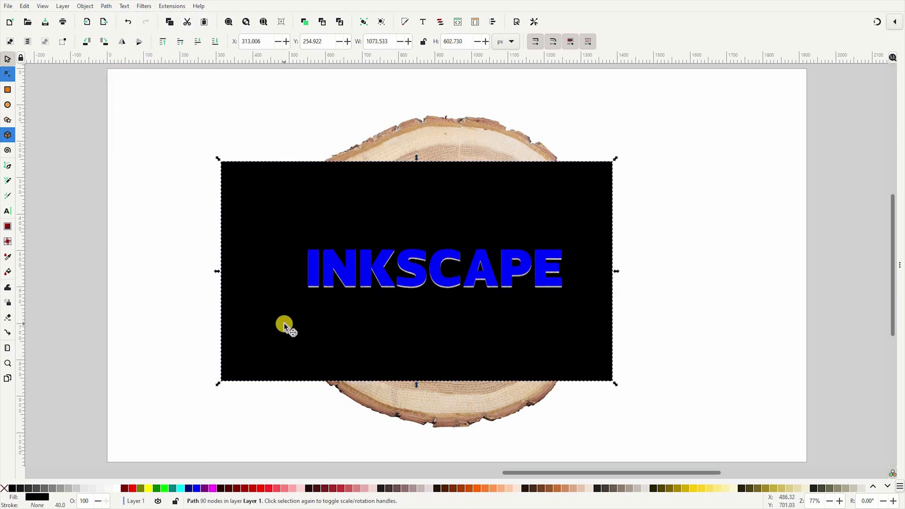
{"action": "left_click", "coordinate": [366, 279]}
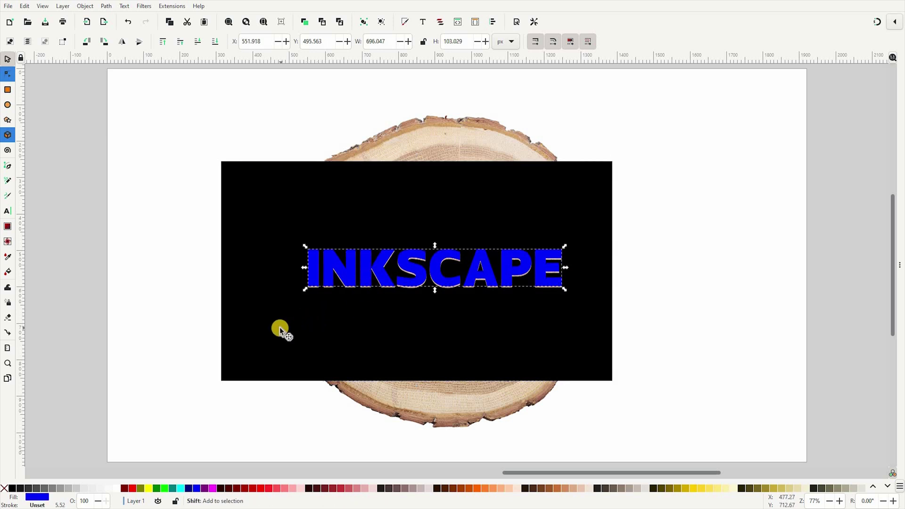
{"action": "left_click", "coordinate": [269, 323], "text": "shift"}
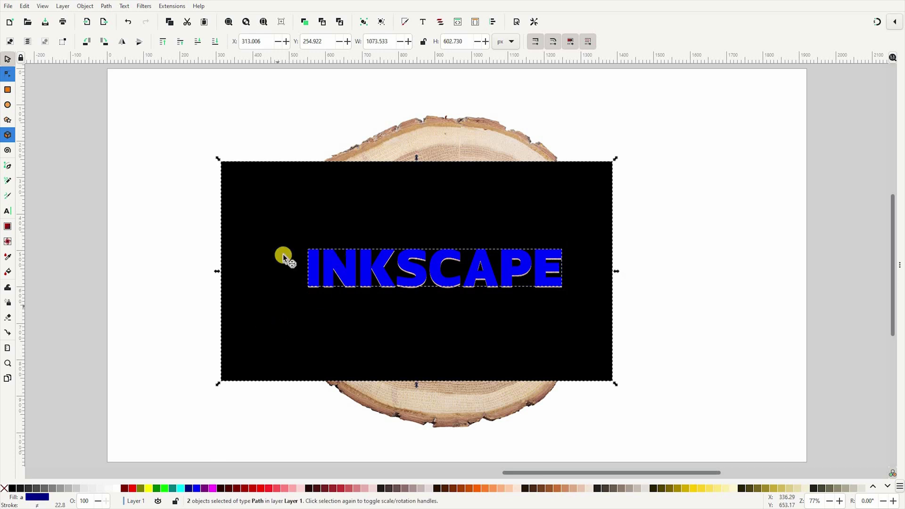
Clip the INKSCAPE text with the cut-out shape via Set Clip and bring up Fill and Stroke
{"action": "left_click", "coordinate": [79, 6]}
{"action": "mouse_move", "coordinate": [145, 124]}
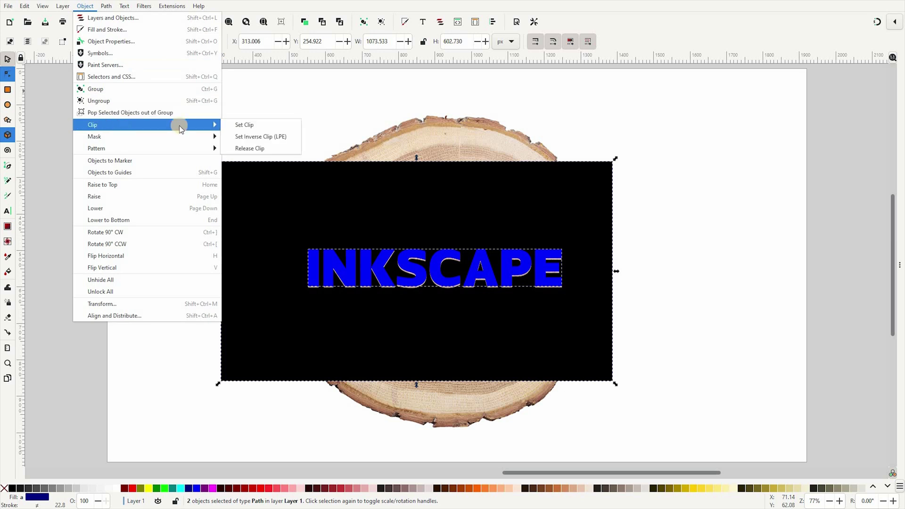
{"action": "left_click", "coordinate": [270, 125]}
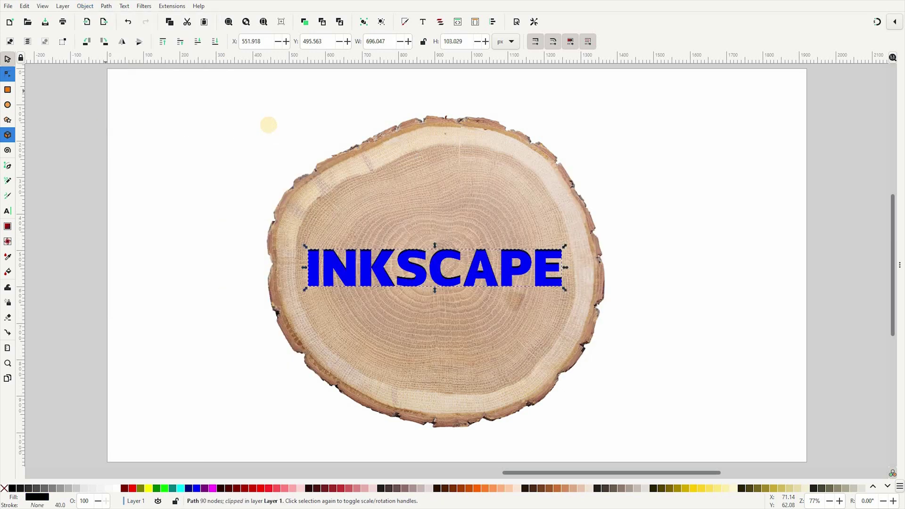
{"action": "left_click", "coordinate": [406, 21]}
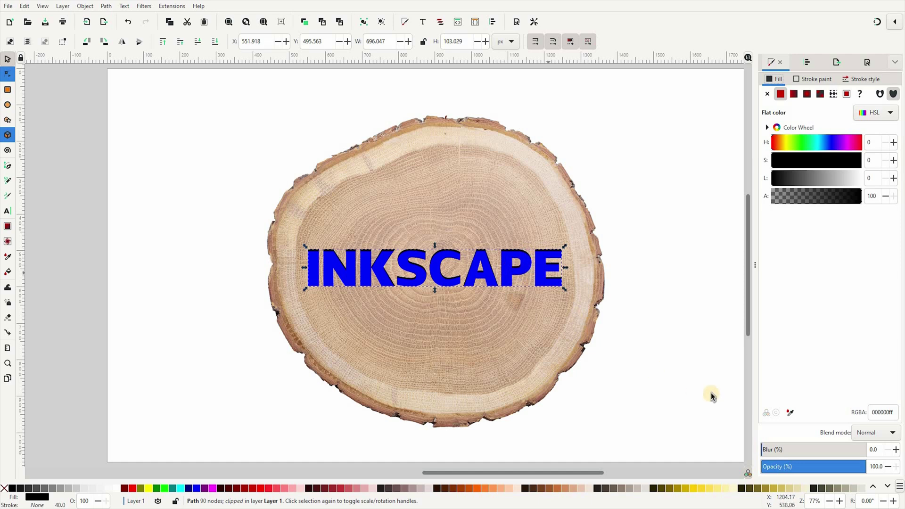
{"action": "scroll", "coordinate": [638, 251], "scroll_direction": "up", "scroll_amount": 2}
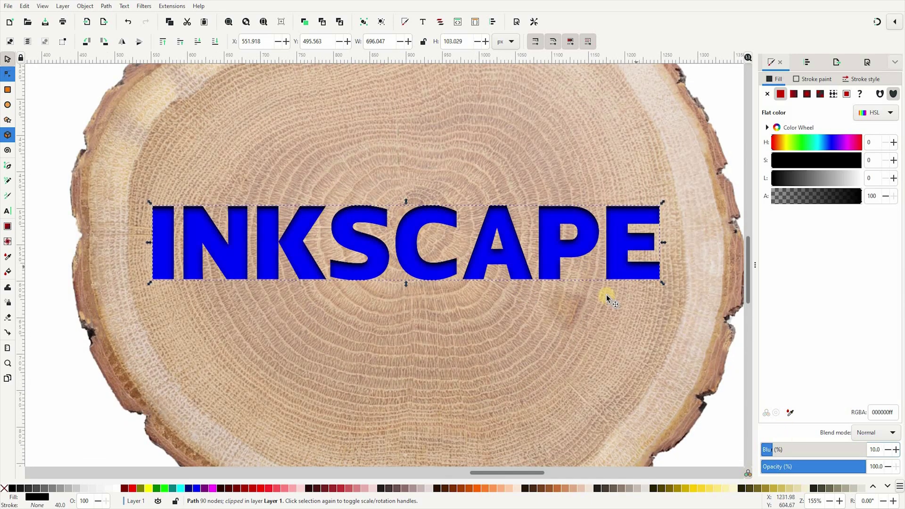
Select the blue INKSCAPE text together with the wood-slice image
{"action": "scroll", "coordinate": [514, 302], "scroll_direction": "down", "scroll_amount": 1}
{"action": "left_click", "coordinate": [317, 278]}
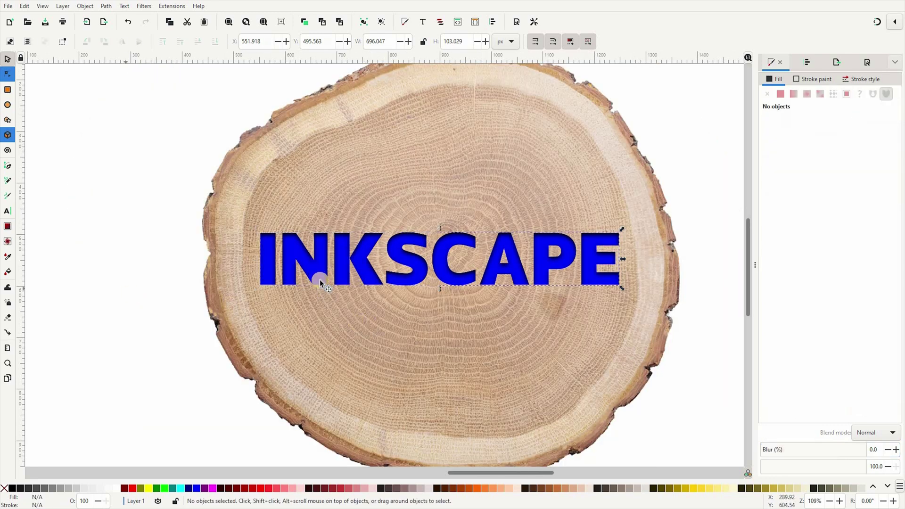
{"action": "left_click", "coordinate": [320, 282]}
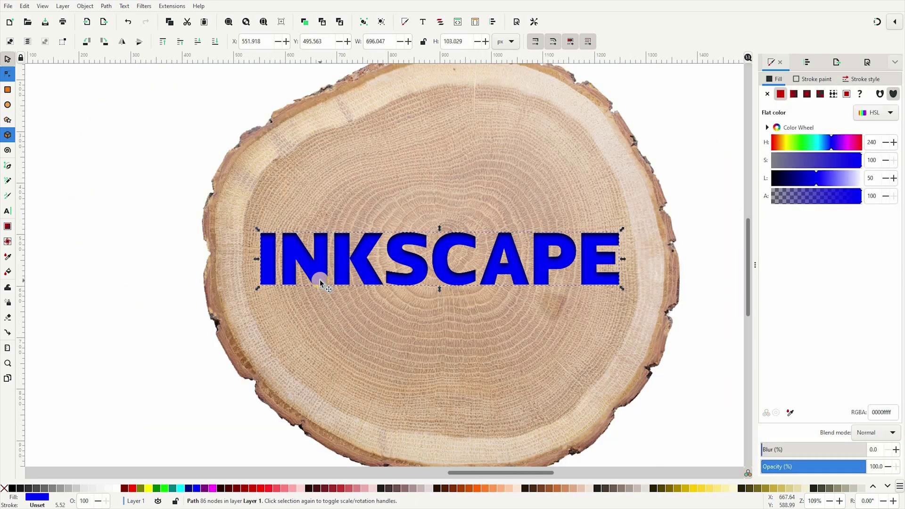
{"action": "key", "text": "ctrl"}
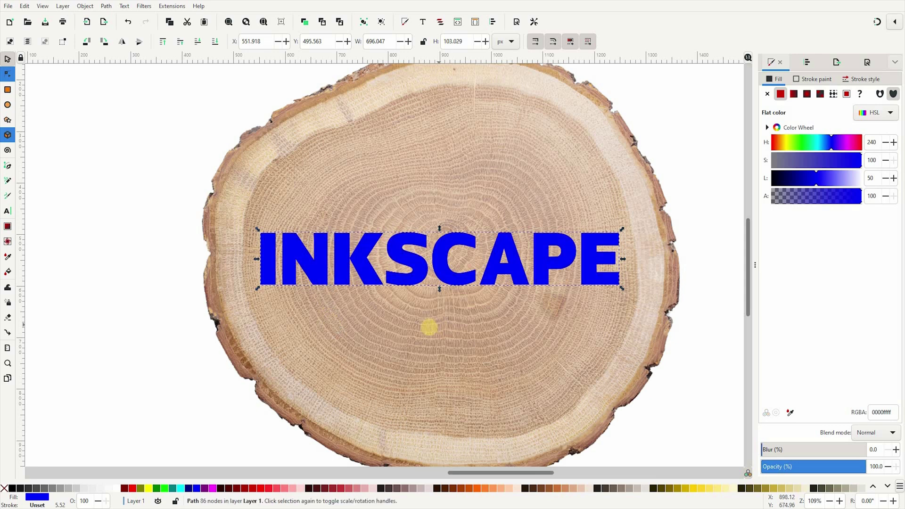
{"action": "key", "text": "shift"}
{"action": "left_click", "coordinate": [378, 394], "text": "shift"}
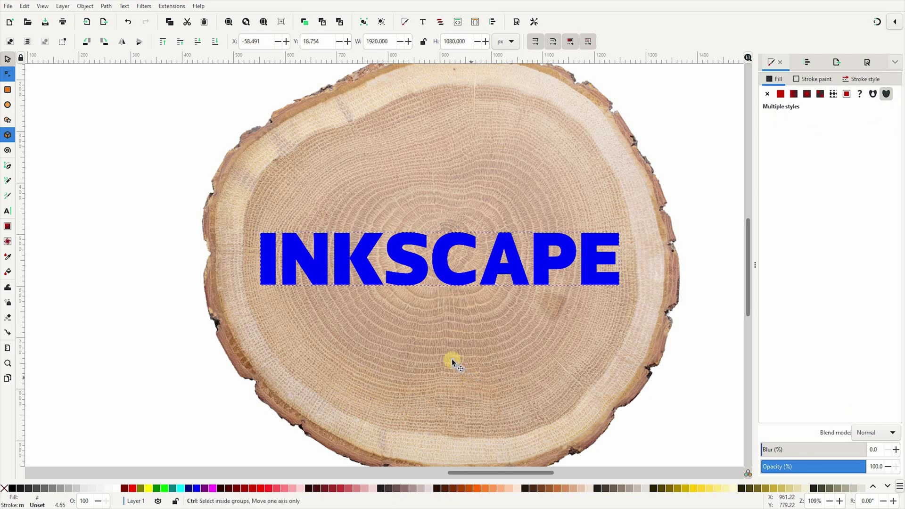
Duplicate the text and wood image, drag the copy off-page left, and select its wood image
{"action": "scroll", "coordinate": [519, 408], "scroll_direction": "down", "scroll_amount": 3, "text": "ctrl"}
{"action": "key", "text": "ctrl"}
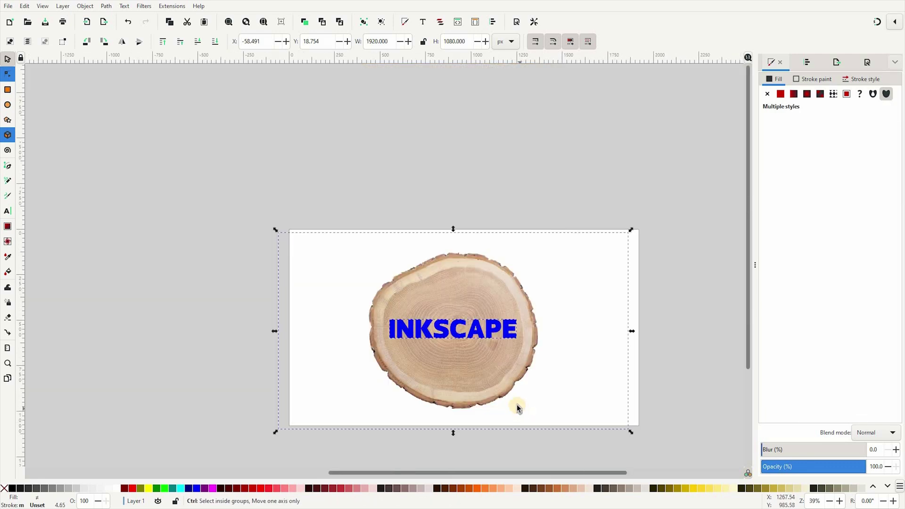
{"action": "left_click_drag", "start_coordinate": [459, 391], "coordinate": [143, 369]}
{"action": "scroll", "coordinate": [566, 330], "scroll_direction": "left", "scroll_amount": 5}
{"action": "scroll", "coordinate": [472, 293], "scroll_direction": "left", "scroll_amount": 3}
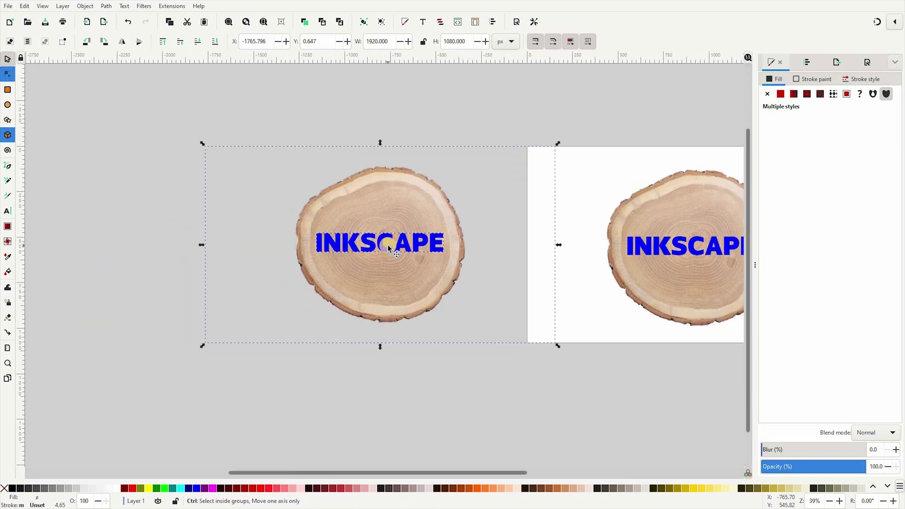
{"action": "scroll", "coordinate": [389, 249], "scroll_direction": "up", "scroll_amount": 3}
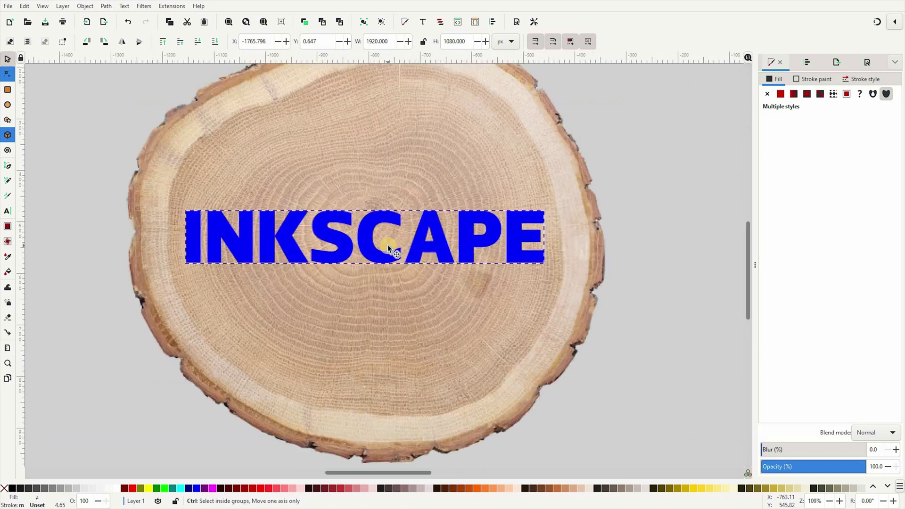
{"action": "left_click", "coordinate": [666, 206]}
{"action": "left_click", "coordinate": [391, 144]}
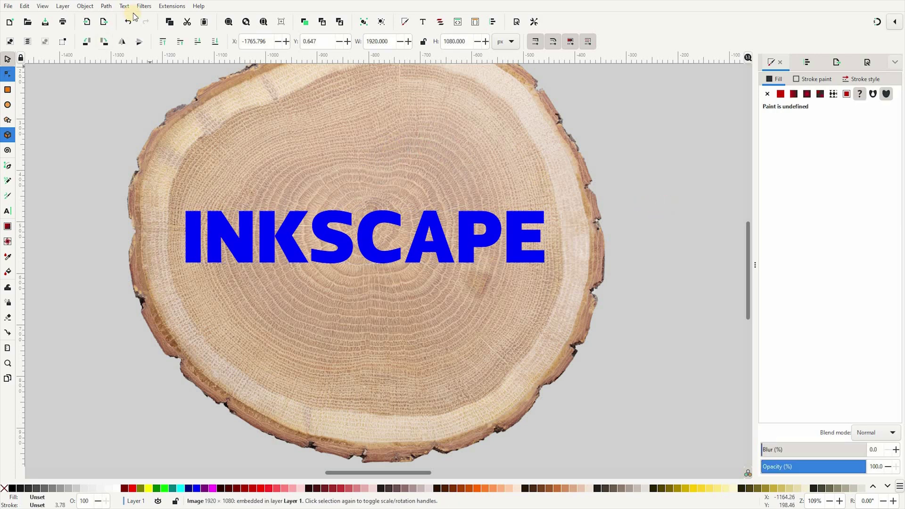
Adjust the copied wood image to Brightness 70 with Raster > HSB Adjust, using live preview
{"action": "left_click", "coordinate": [170, 7]}
{"action": "mouse_move", "coordinate": [178, 160]}
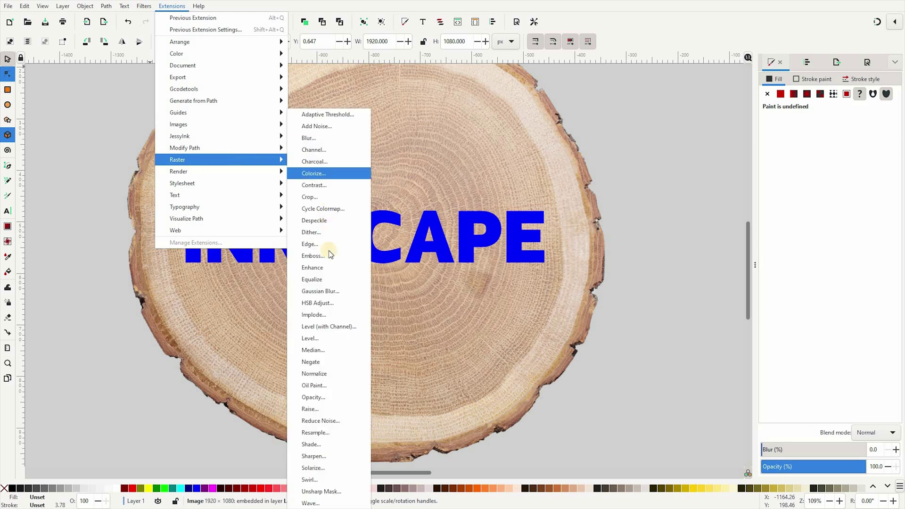
{"action": "left_click", "coordinate": [324, 304]}
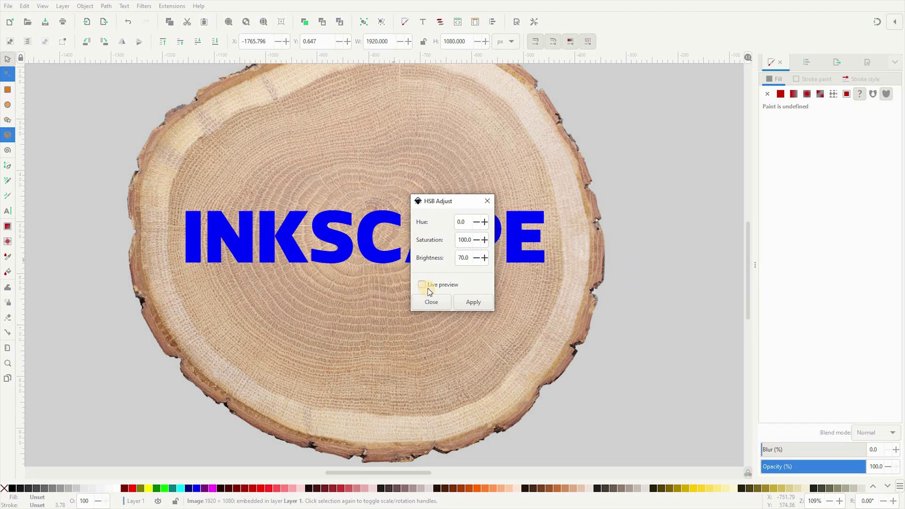
{"action": "left_click", "coordinate": [427, 288]}
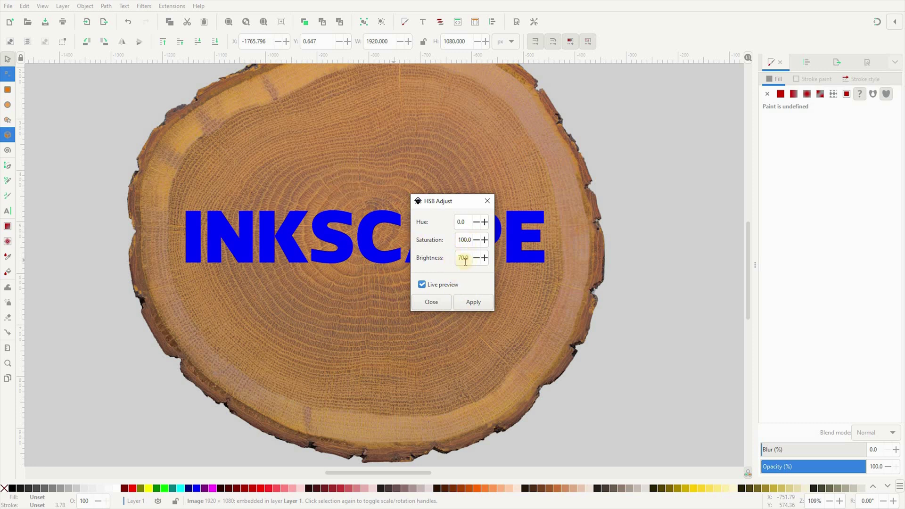
{"action": "left_click", "coordinate": [476, 305]}
{"action": "left_click", "coordinate": [368, 250]}
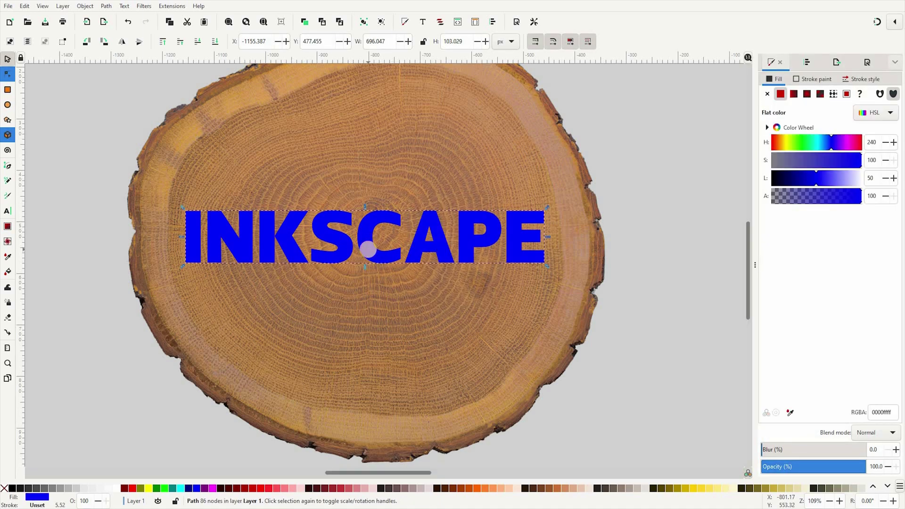
Select the text with the copied wood photo and clip the photo to the INKSCAPE lettering
{"action": "left_click", "coordinate": [321, 173], "text": "shift"}
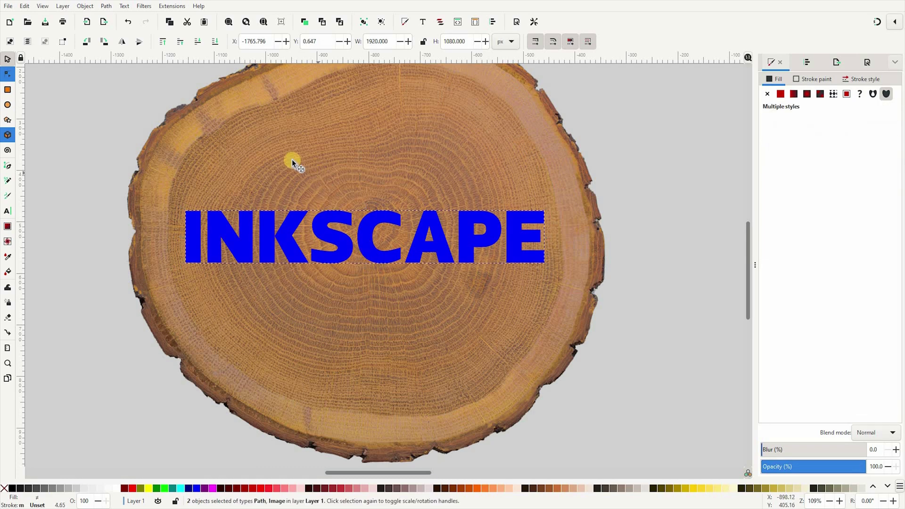
{"action": "left_click", "coordinate": [85, 5]}
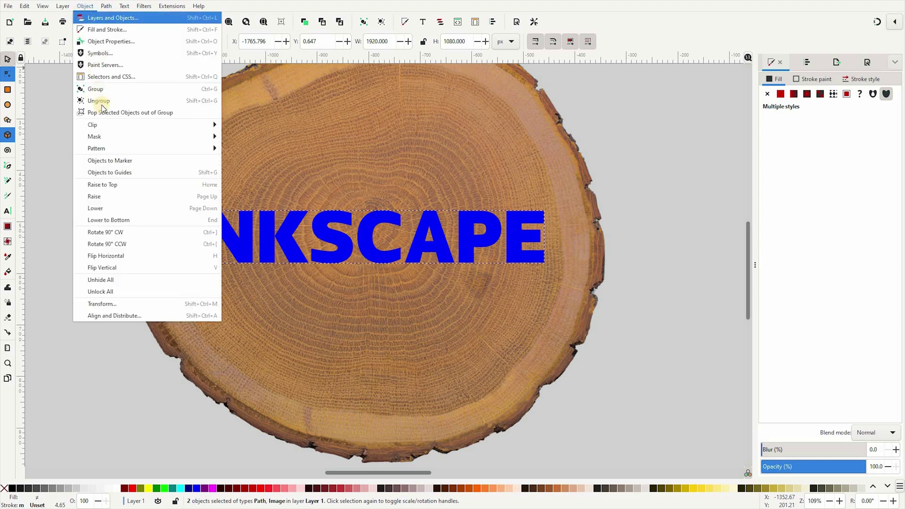
{"action": "mouse_move", "coordinate": [93, 124]}
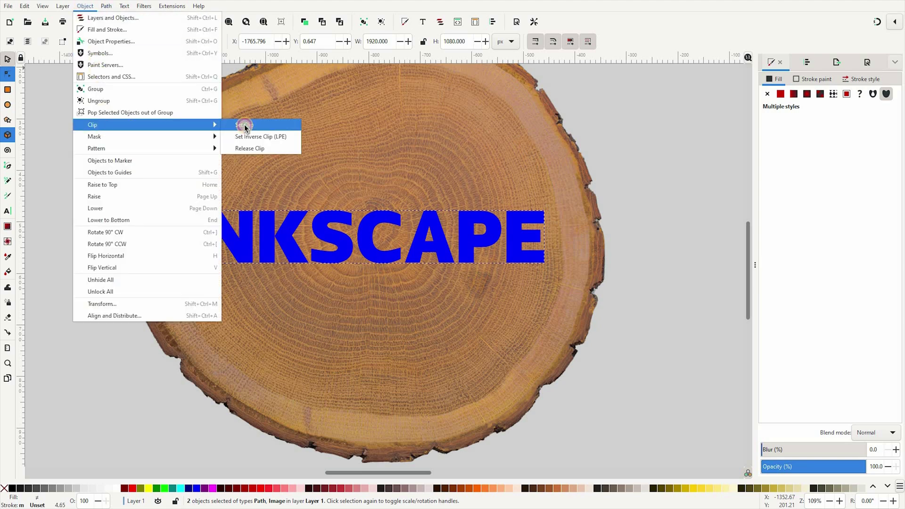
{"action": "left_click", "coordinate": [244, 125]}
{"action": "scroll", "coordinate": [448, 316], "scroll_direction": "down", "scroll_amount": 2}
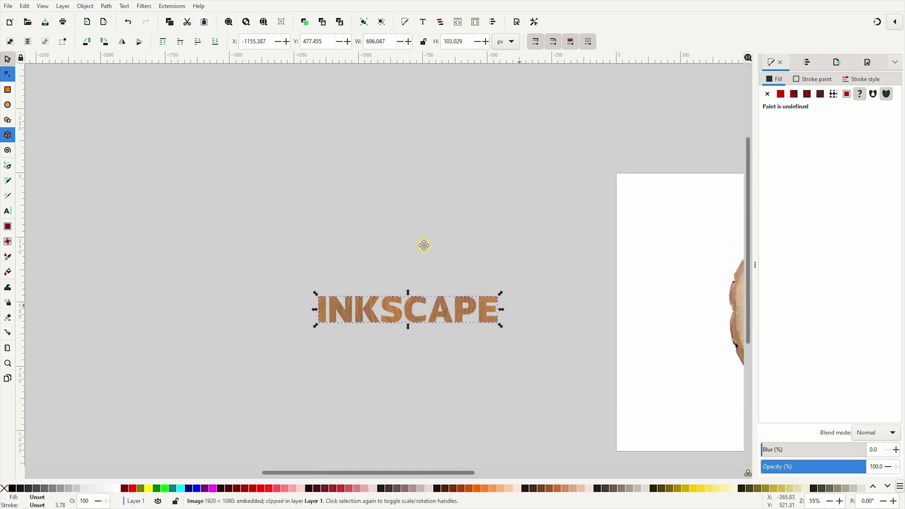
Centre the wood-textured letters horizontally and vertically on the blue INKSCAPE text
{"action": "scroll", "coordinate": [424, 245], "scroll_direction": "right", "scroll_amount": 7}
{"action": "scroll", "coordinate": [297, 238], "scroll_direction": "right", "scroll_amount": 2}
{"action": "scroll", "coordinate": [304, 257], "scroll_direction": "right", "scroll_amount": 3}
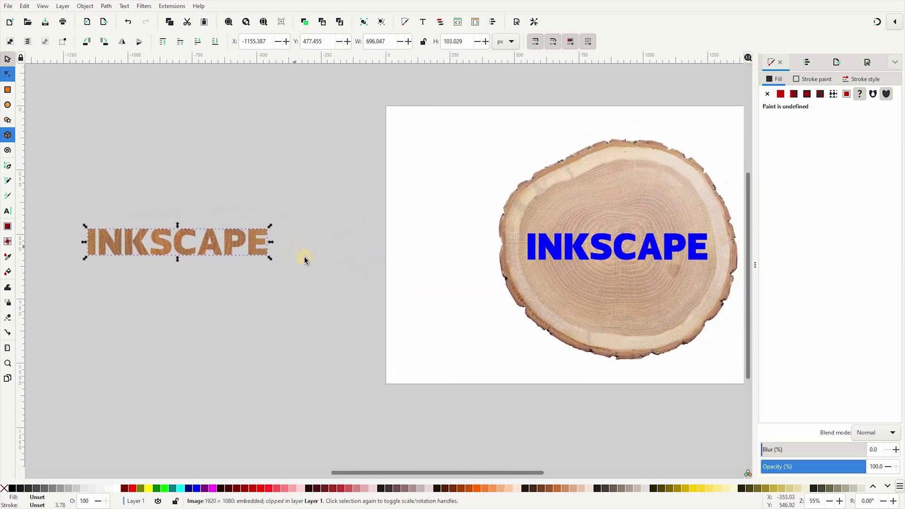
{"action": "left_click", "coordinate": [556, 257], "text": "shift"}
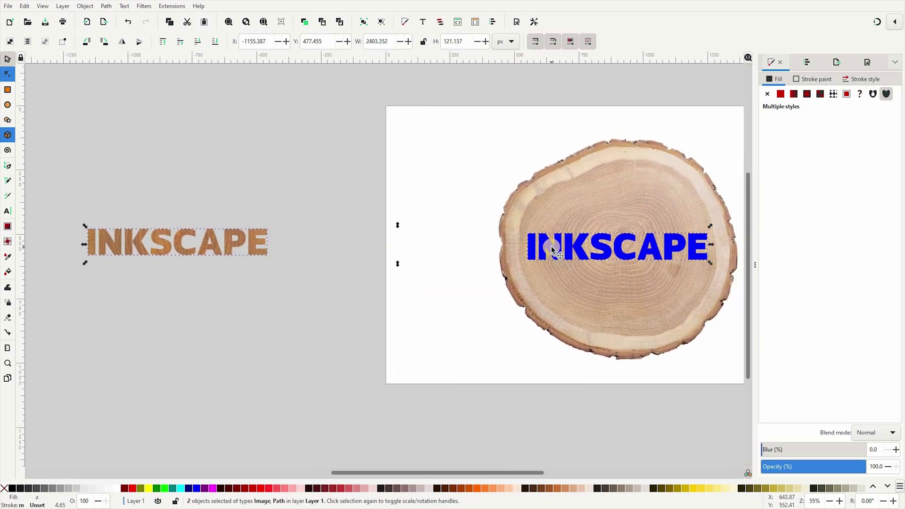
{"action": "left_click", "coordinate": [804, 62]}
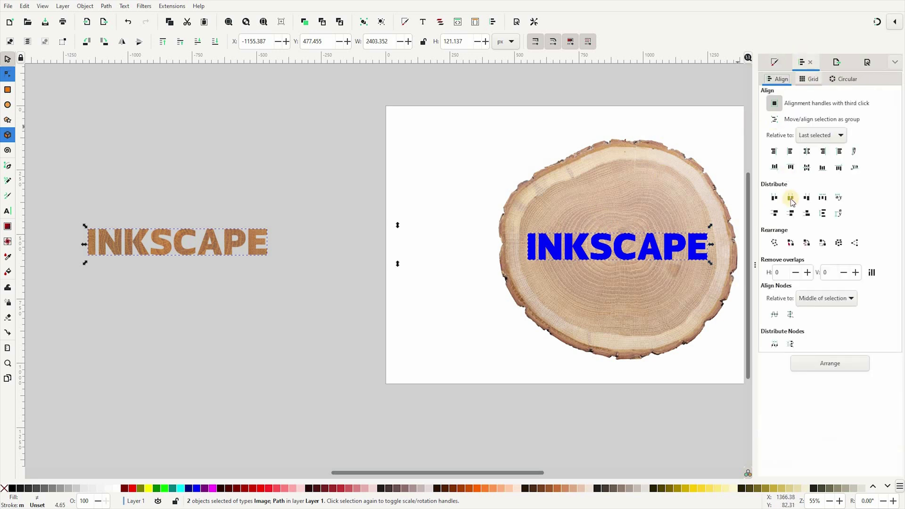
{"action": "left_click", "coordinate": [808, 152]}
{"action": "left_click", "coordinate": [807, 167]}
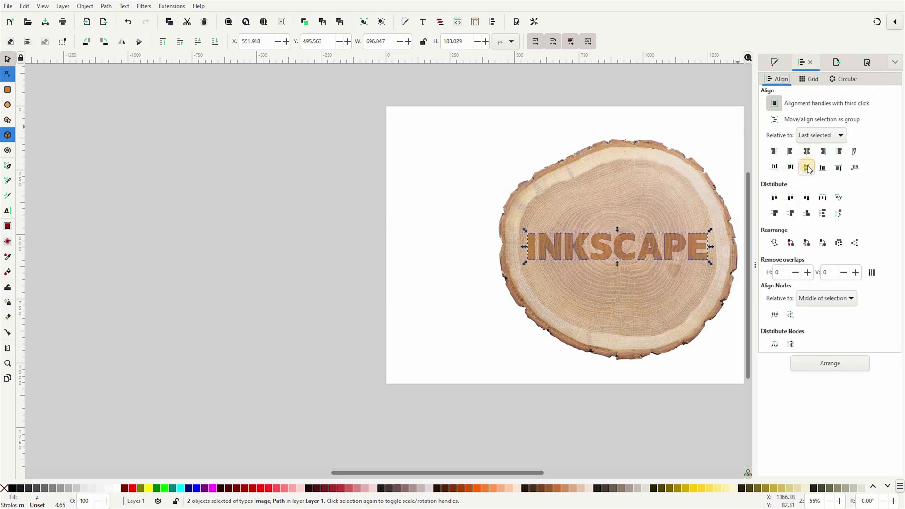
Lower the wood-textured letters beneath the blue INKSCAPE text
{"action": "scroll", "coordinate": [489, 299], "scroll_direction": "up", "scroll_amount": 2}
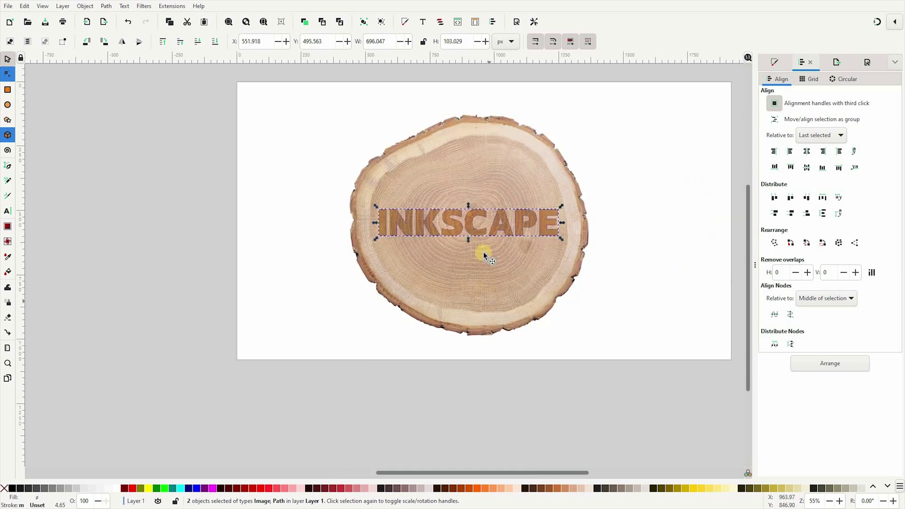
{"action": "key", "text": "Escape"}
{"action": "left_click", "coordinate": [407, 228]}
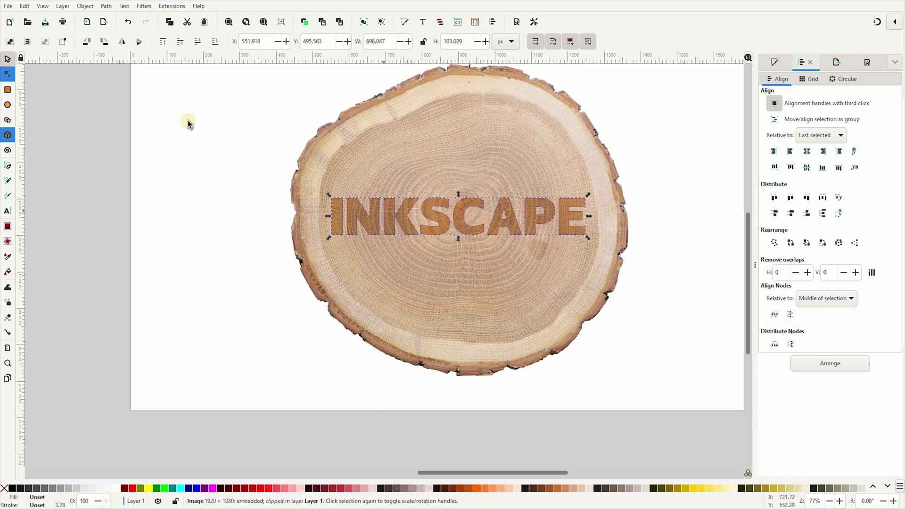
{"action": "left_click", "coordinate": [197, 41]}
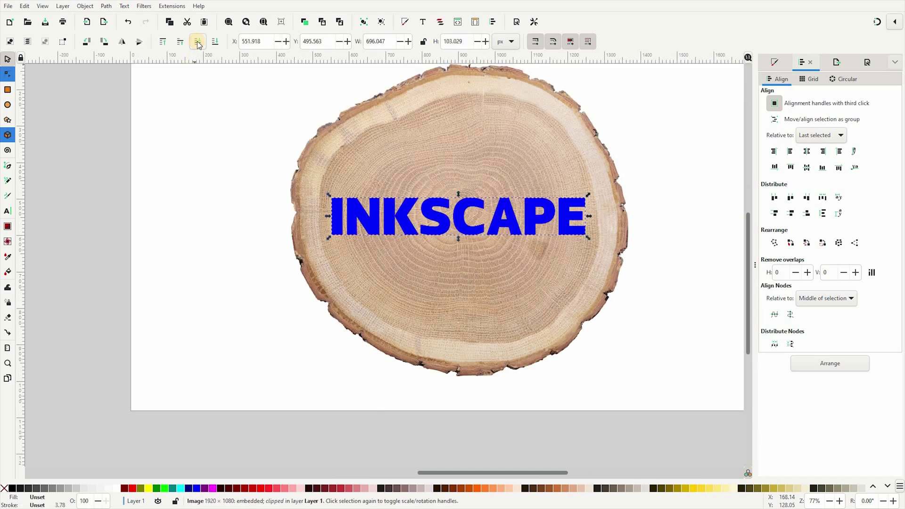
{"action": "left_click", "coordinate": [377, 236]}
Try the Ctrl+Alt+C path shortcut on the lettering, then undo it
{"action": "key", "text": "ctrl"}
{"action": "key", "text": "ctrl+alt+c"}
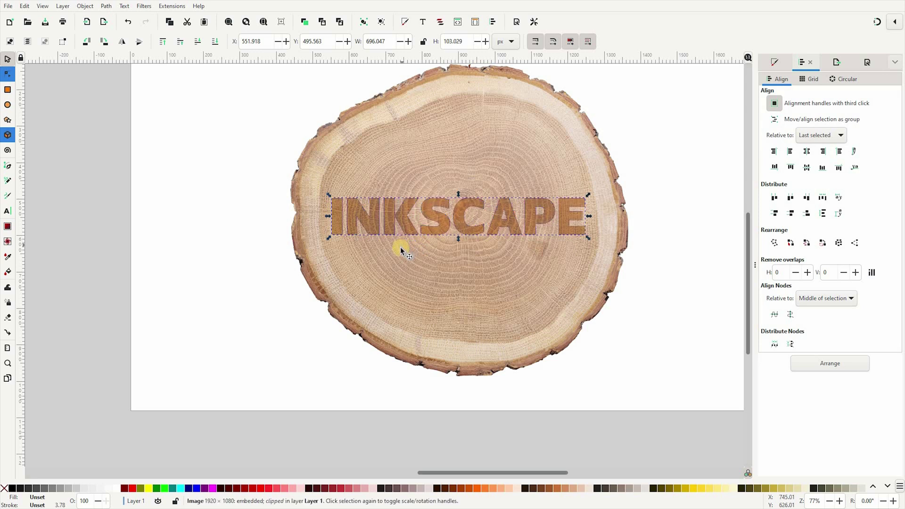
{"action": "left_click", "coordinate": [128, 22]}
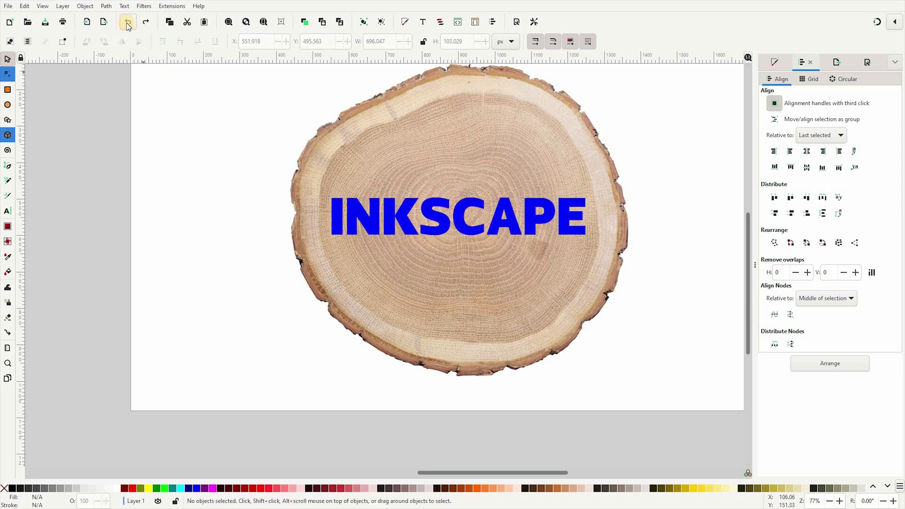
Make the text copy white, nudge it down twice, lower it, and also select the blue text
{"action": "left_click", "coordinate": [440, 235]}
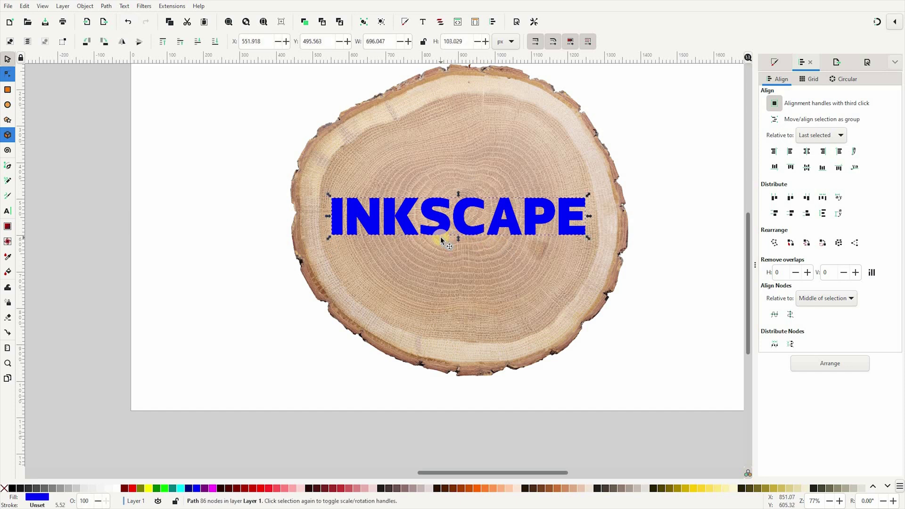
{"action": "left_click", "coordinate": [118, 489]}
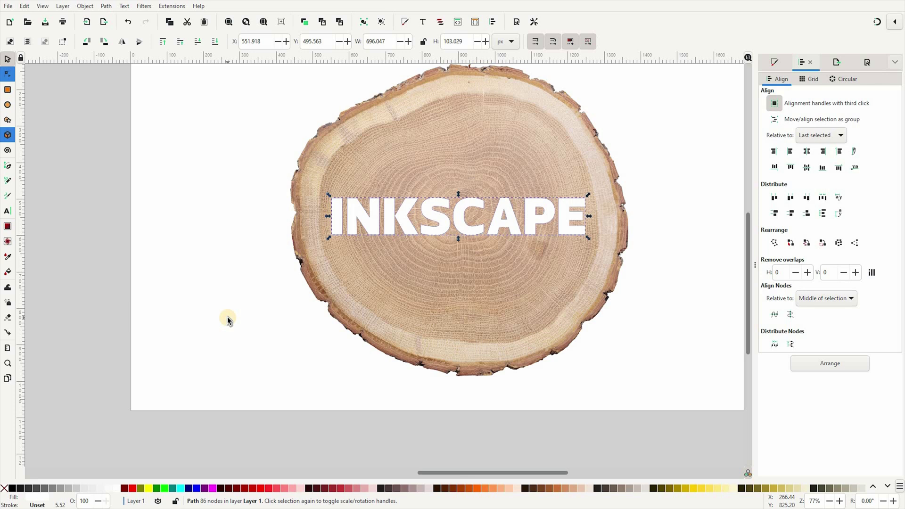
{"action": "key", "text": "Down"}
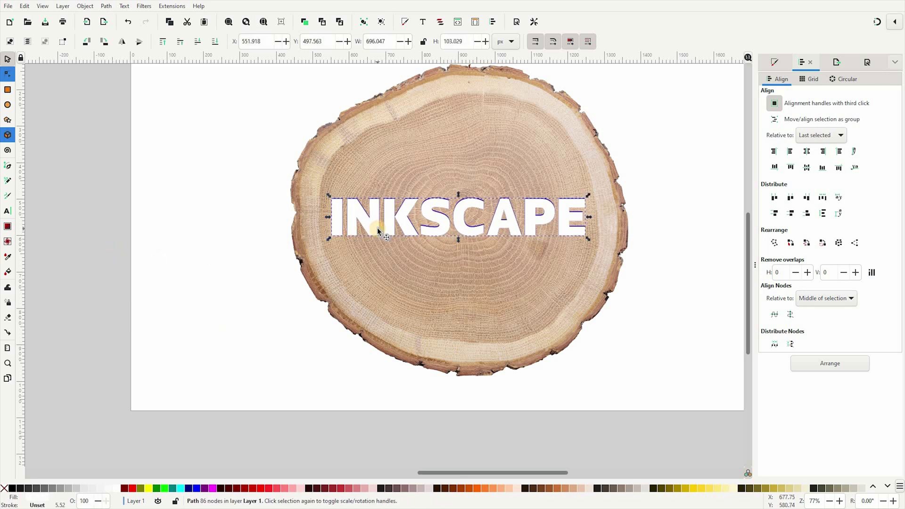
{"action": "key", "text": "Down"}
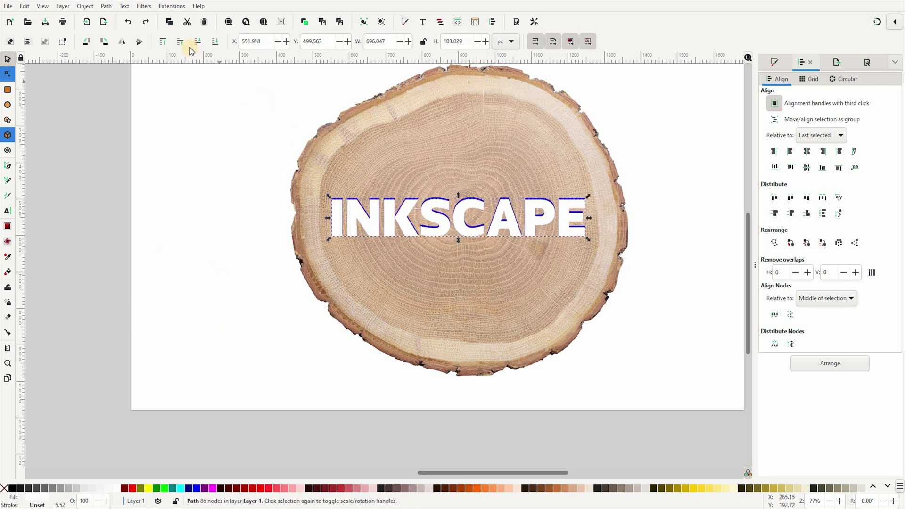
{"action": "left_click", "coordinate": [197, 43]}
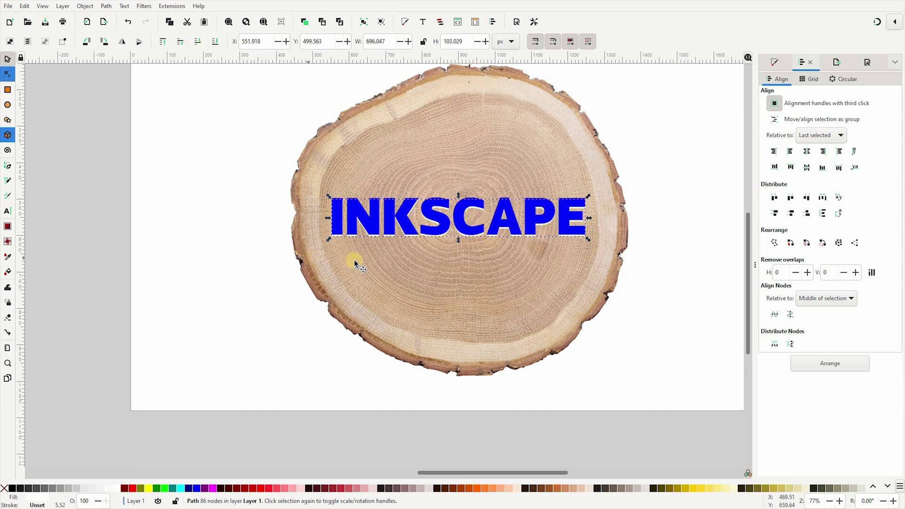
{"action": "left_click", "coordinate": [371, 231], "text": "shift"}
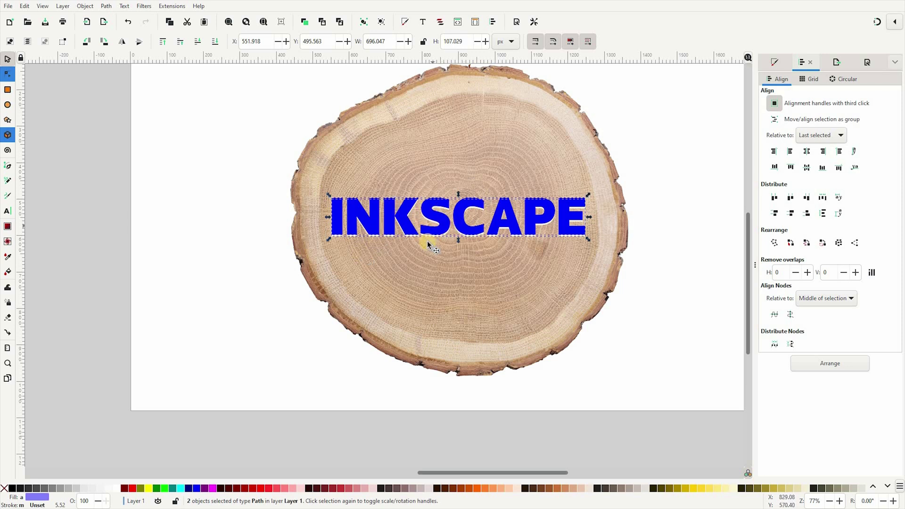
Apply Path > Difference so only a thin white lower-edge highlight remains, and zoom in on it
{"action": "left_click", "coordinate": [107, 6]}
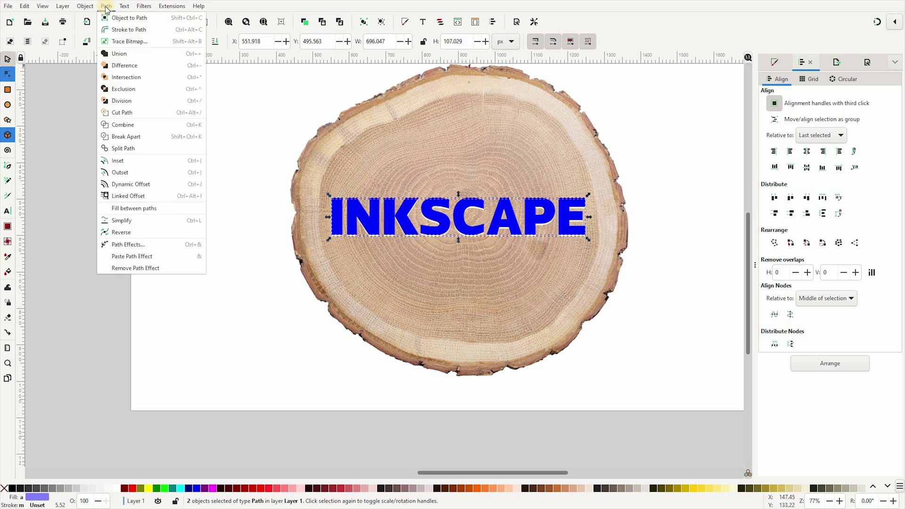
{"action": "left_click", "coordinate": [120, 66]}
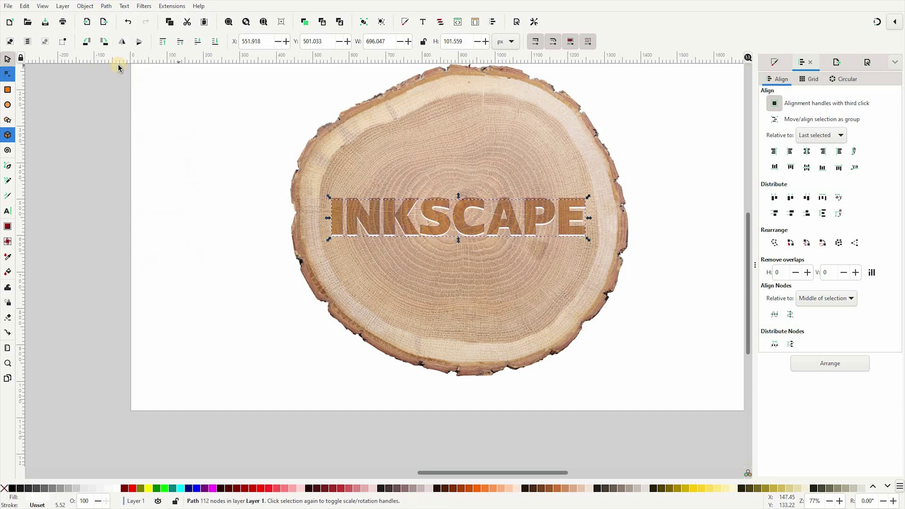
{"action": "scroll", "coordinate": [509, 253], "scroll_direction": "up", "scroll_amount": 1}
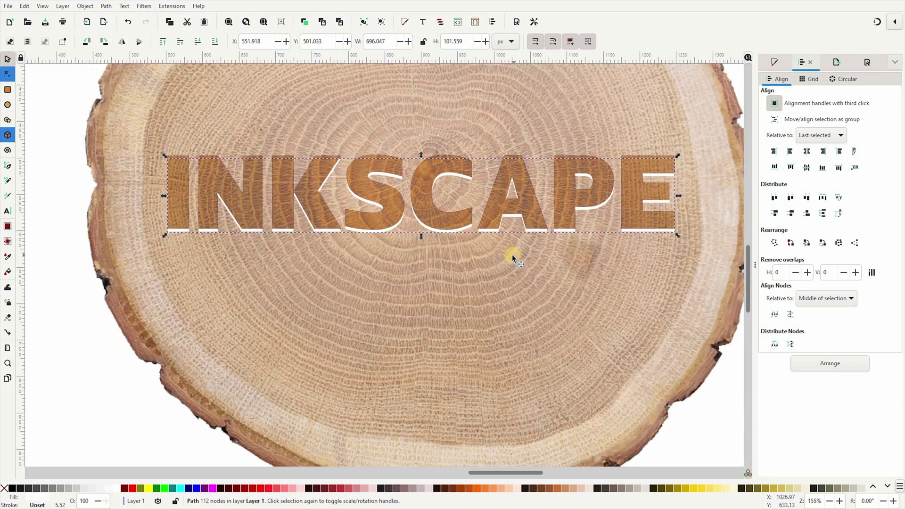
{"action": "scroll", "coordinate": [512, 255], "scroll_direction": "up", "scroll_amount": 1}
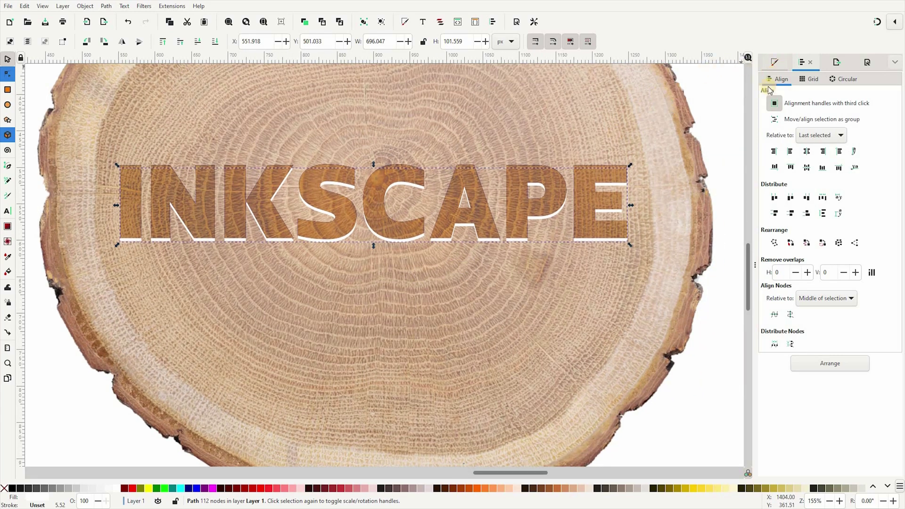
{"action": "left_click", "coordinate": [781, 63]}
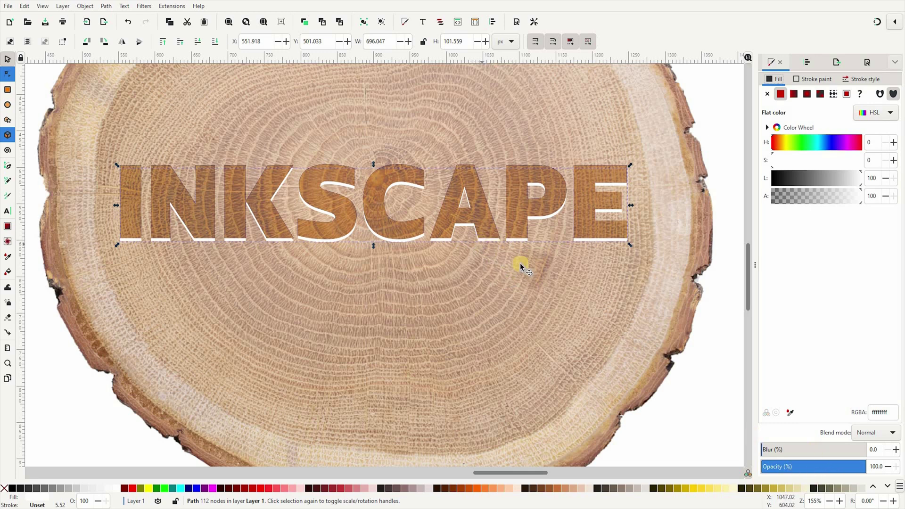
Set the white highlight to 50% opacity and lower the wood-textured letters one level
{"action": "left_click", "coordinate": [828, 467]}
{"action": "type", "text": "50"}
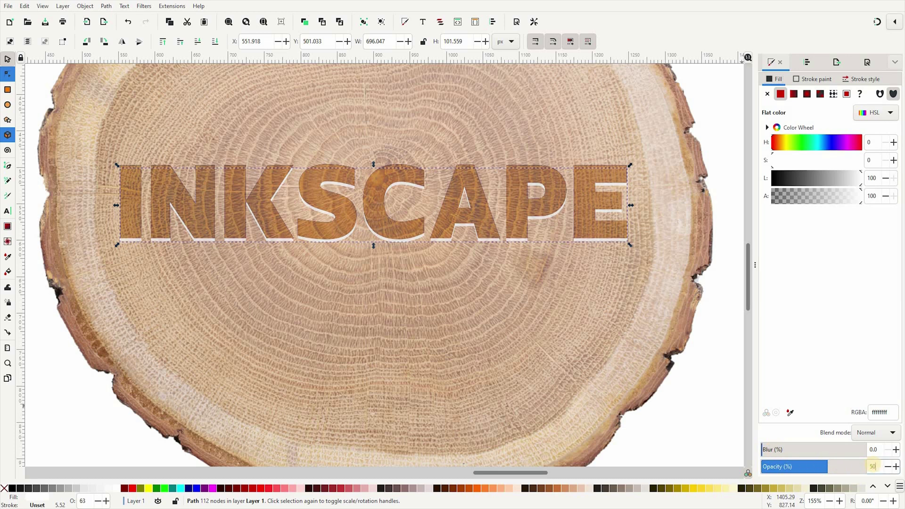
{"action": "left_click", "coordinate": [216, 218]}
{"action": "left_click", "coordinate": [231, 204], "text": "alt"}
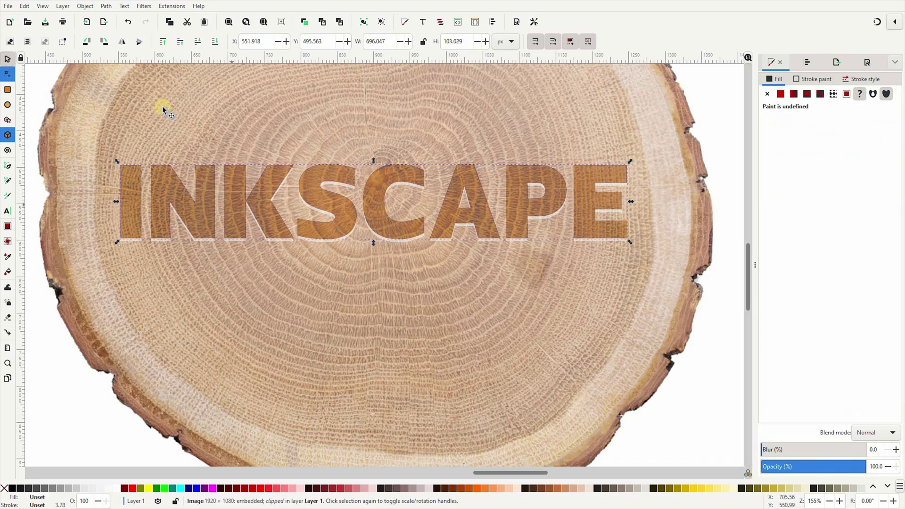
{"action": "left_click", "coordinate": [200, 42]}
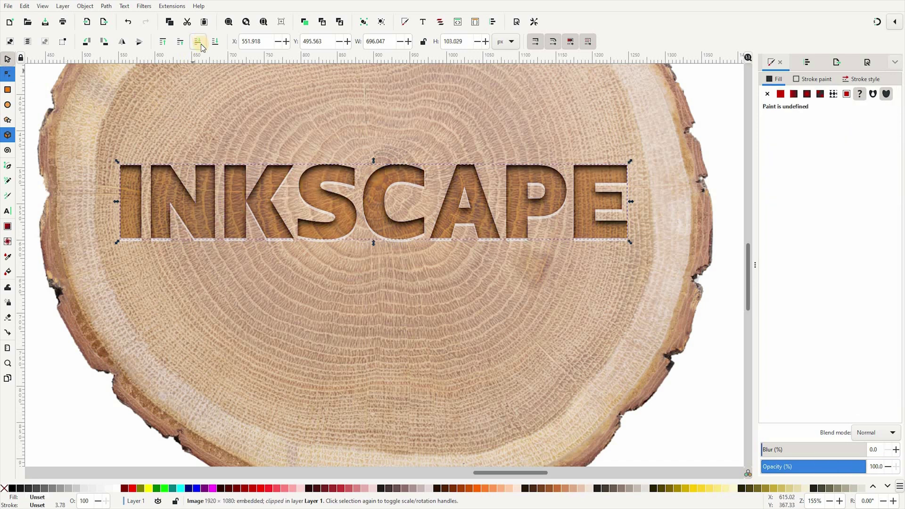
Zoom out and deselect everything to view INKSCAPE engraved into the wood slice
{"action": "left_click", "coordinate": [470, 251]}
{"action": "scroll", "coordinate": [485, 231], "scroll_direction": "down", "scroll_amount": 1, "text": "ctrl"}
{"action": "scroll", "coordinate": [498, 253], "scroll_direction": "down", "scroll_amount": 1, "text": "ctrl"}
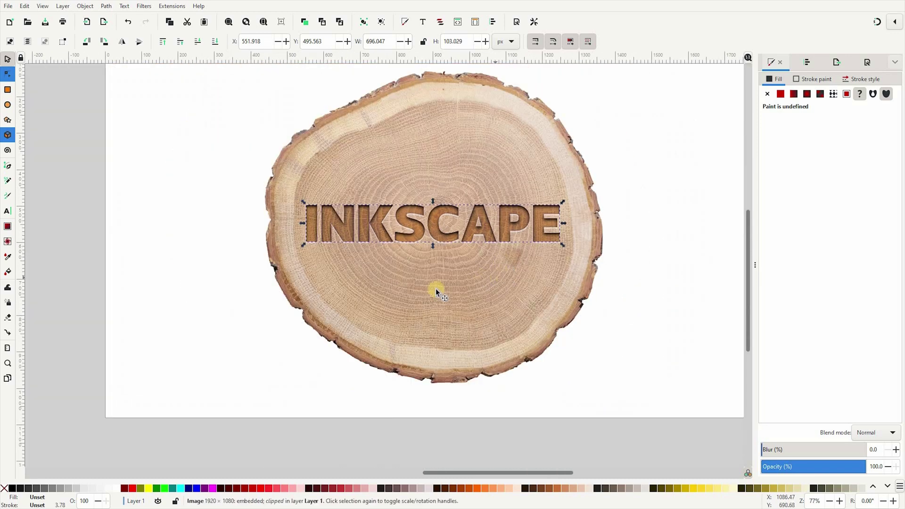
{"action": "left_click", "coordinate": [162, 298]}
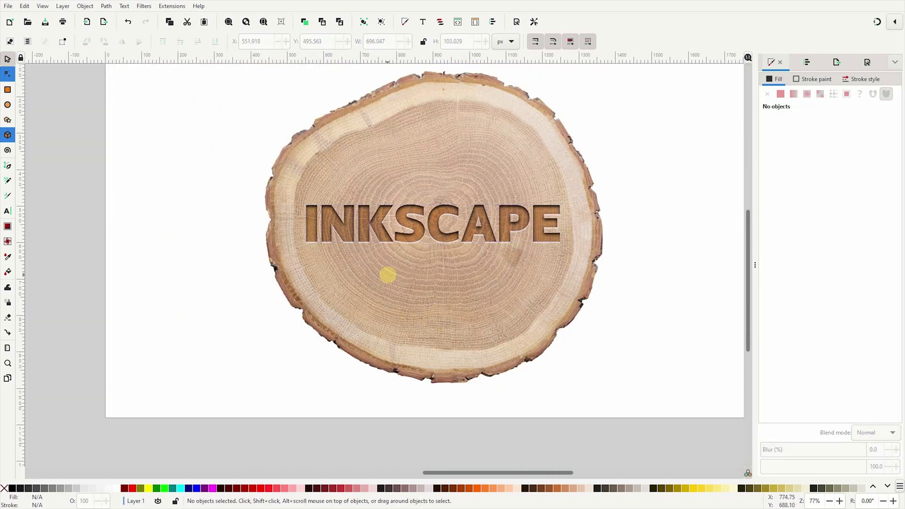
{"action": "left_click_drag", "start_coordinate": [431, 257], "coordinate": [429, 259]}
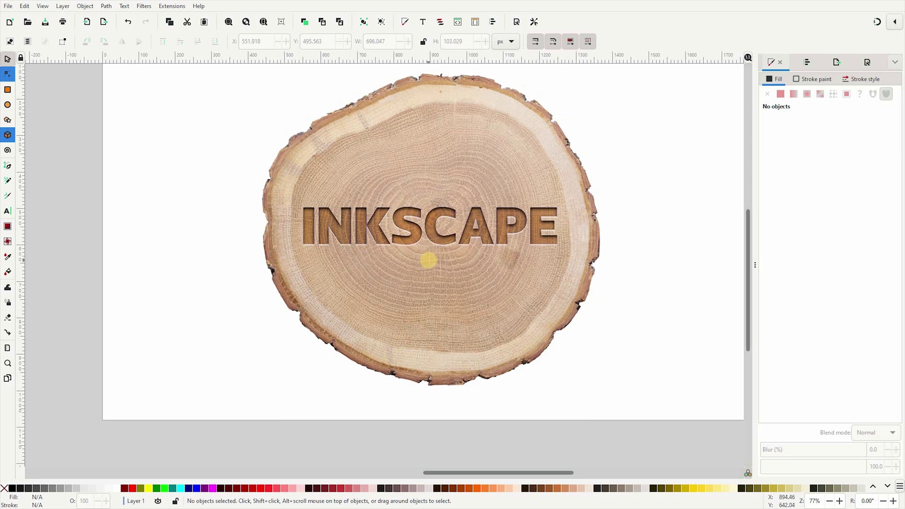